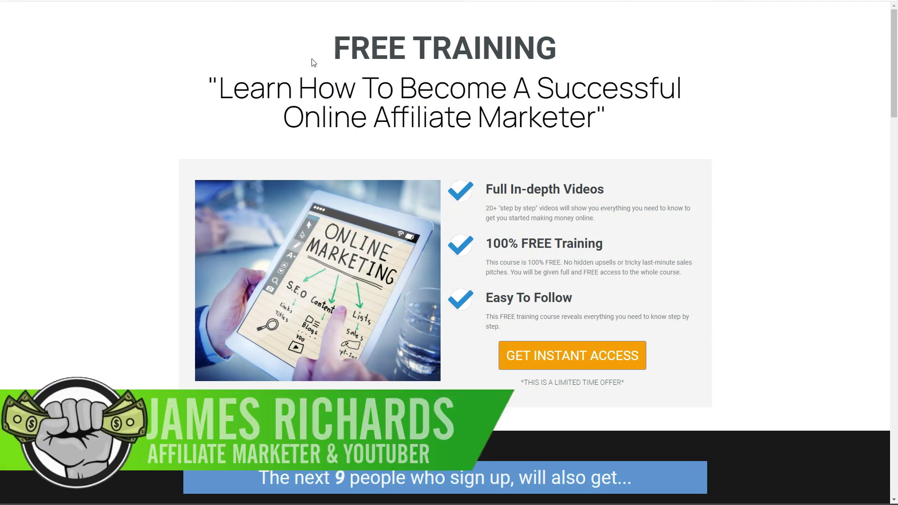
- Scroll down through the free affiliate-training landing page
{"action": "scroll", "coordinate": [190, 85], "scroll_direction": "down", "scroll_amount": 5}
{"action": "scroll", "coordinate": [168, 109], "scroll_direction": "down", "scroll_amount": 5}
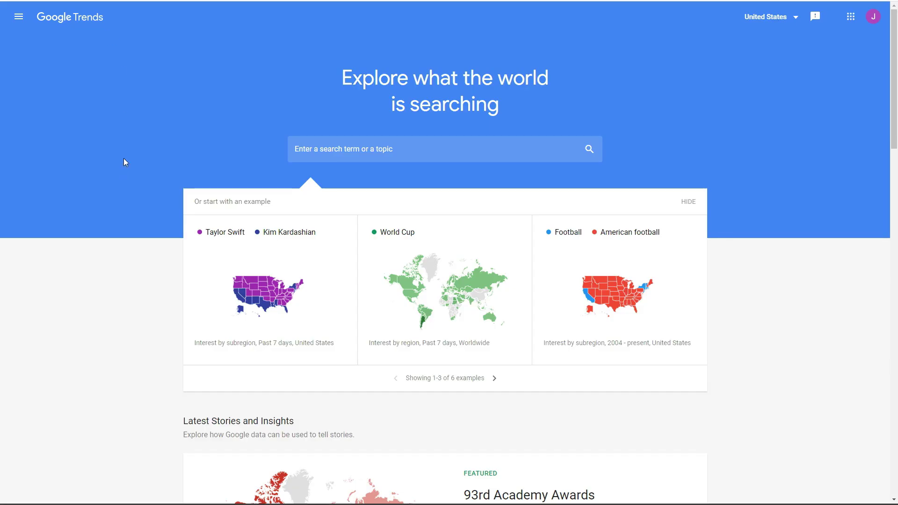
{"action": "scroll", "coordinate": [99, 195], "scroll_direction": "down", "scroll_amount": 7}
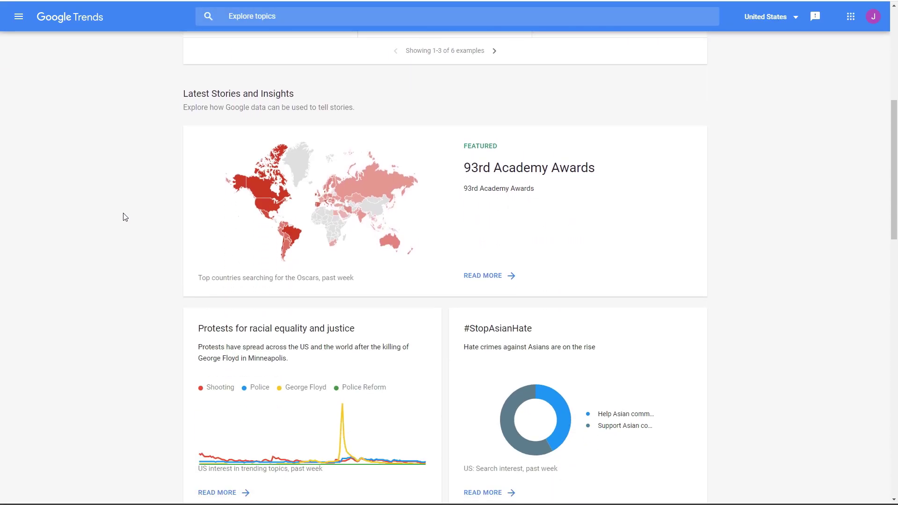
{"action": "scroll", "coordinate": [125, 217], "scroll_direction": "down", "scroll_amount": 8}
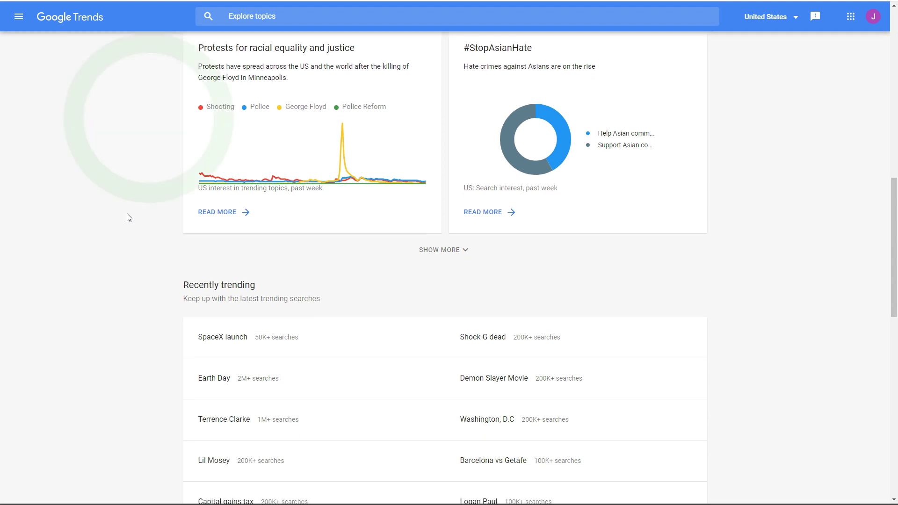
{"action": "scroll", "coordinate": [130, 220], "scroll_direction": "down", "scroll_amount": 6}
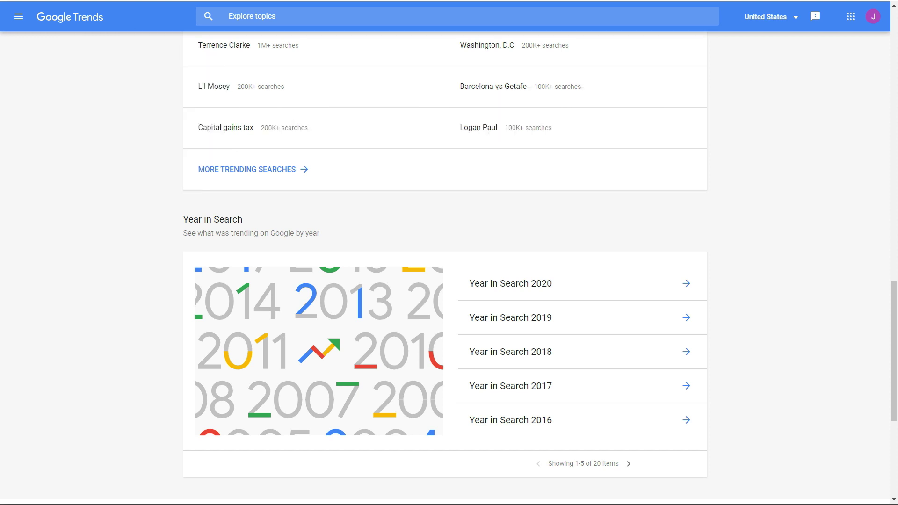
{"action": "scroll", "coordinate": [90, 152], "scroll_direction": "up", "scroll_amount": 6}
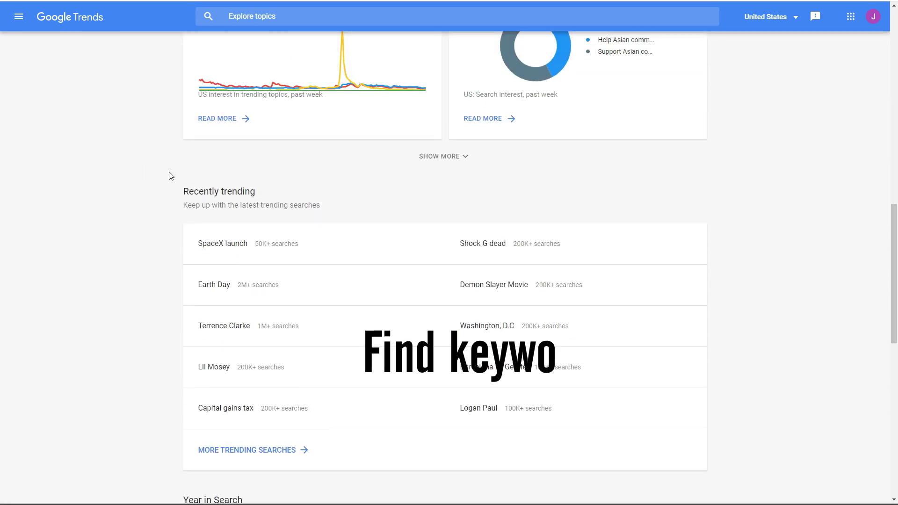
{"action": "scroll", "coordinate": [169, 176], "scroll_direction": "up", "scroll_amount": 15}
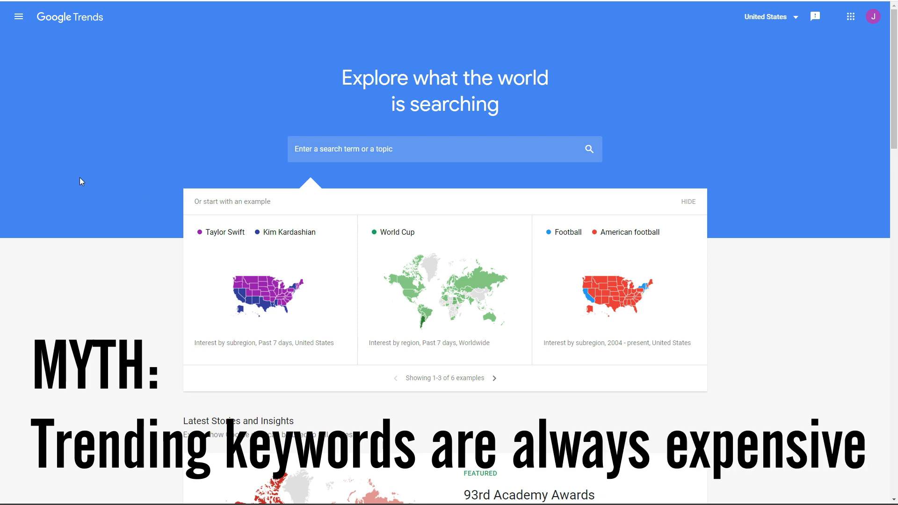
{"action": "scroll", "coordinate": [79, 178], "scroll_direction": "down", "scroll_amount": 5}
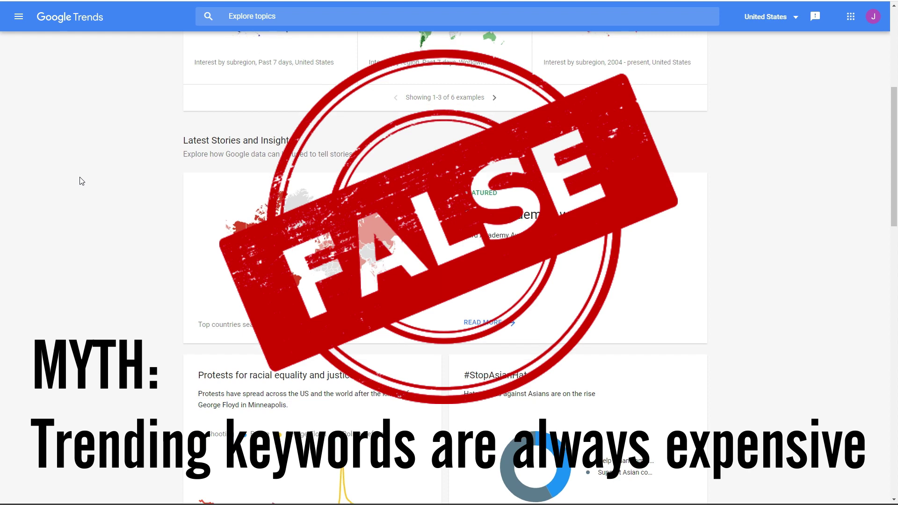
{"action": "scroll", "coordinate": [81, 181], "scroll_direction": "down", "scroll_amount": 5}
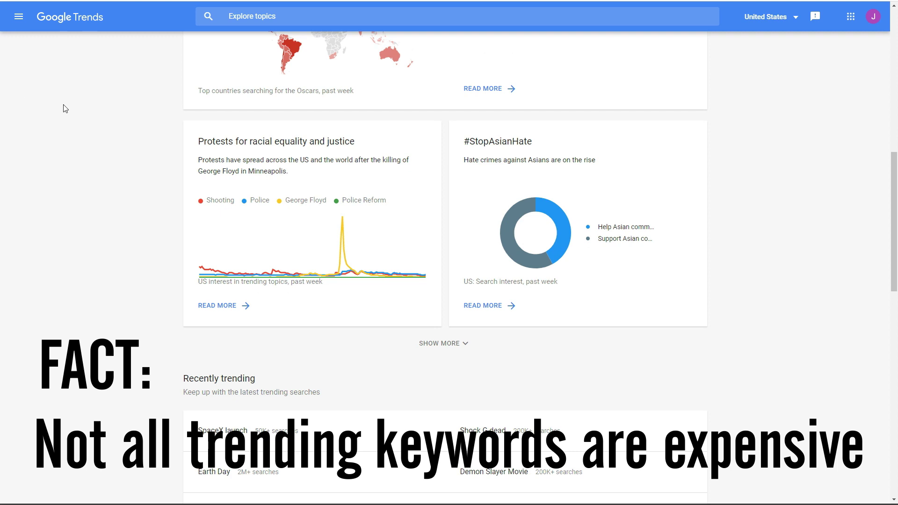
{"action": "scroll", "coordinate": [106, 132], "scroll_direction": "down", "scroll_amount": 6}
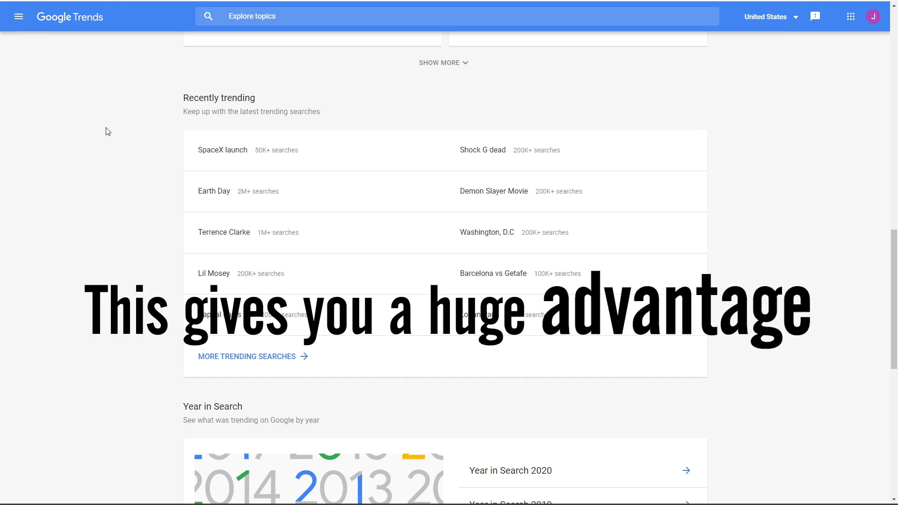
{"action": "scroll", "coordinate": [106, 132], "scroll_direction": "down", "scroll_amount": 4}
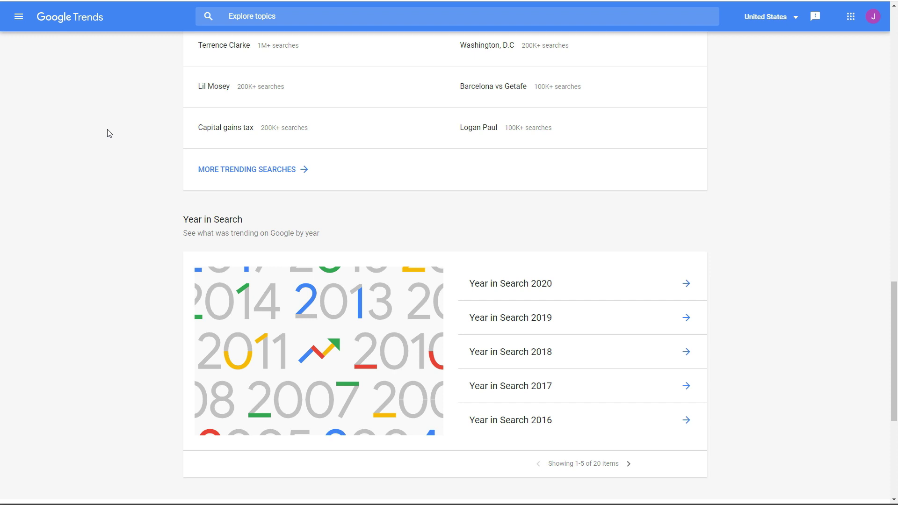
{"action": "scroll", "coordinate": [107, 133], "scroll_direction": "down", "scroll_amount": 5}
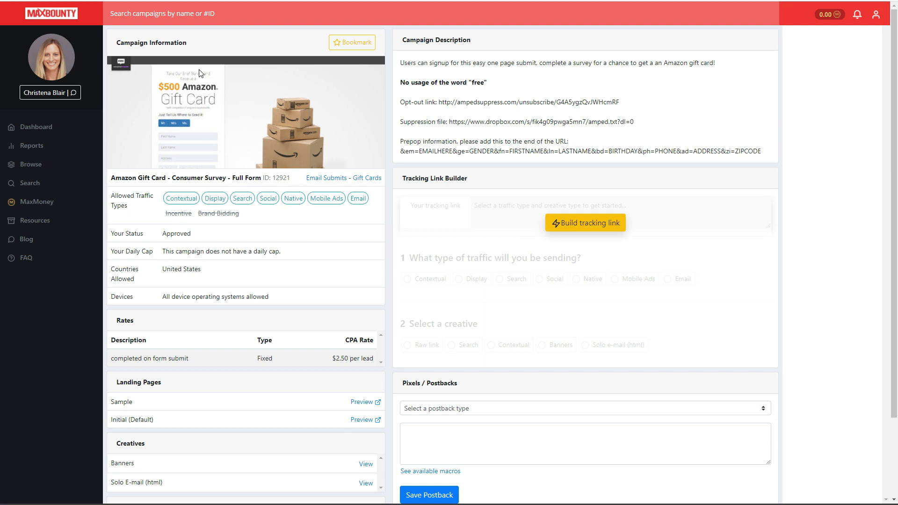
- Review the allowed traffic types on the MaxBounty Amazon Gift Card survey offer
{"action": "mouse_move", "coordinate": [361, 206]}
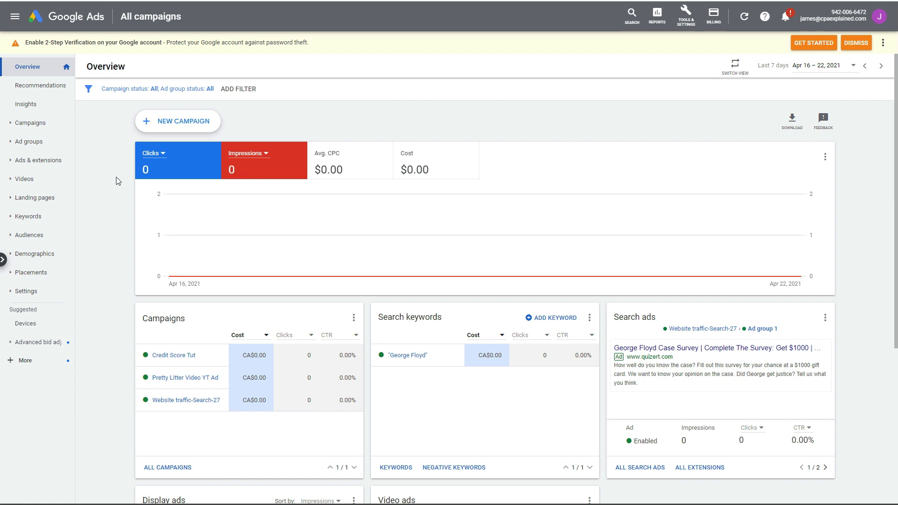
- Create a new Search campaign without goal guidance, aimed at website visits
{"action": "left_click", "coordinate": [194, 121]}
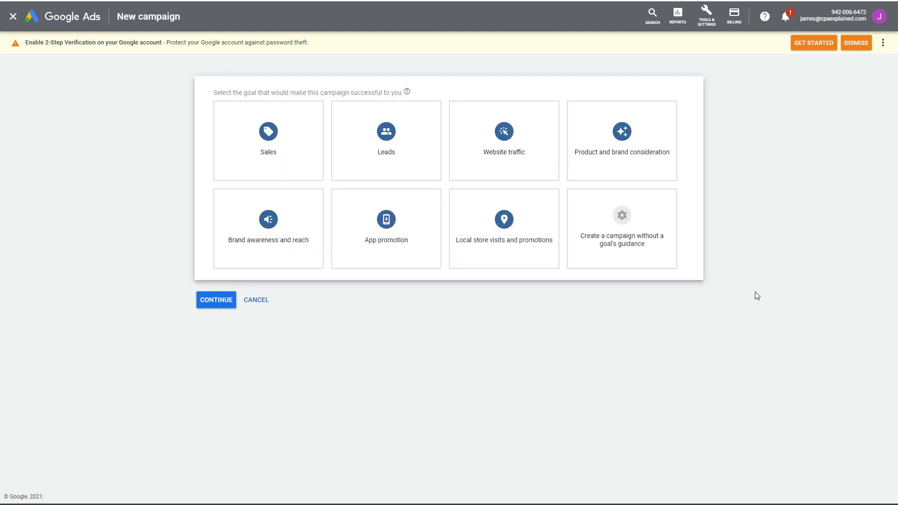
{"action": "left_click", "coordinate": [641, 236]}
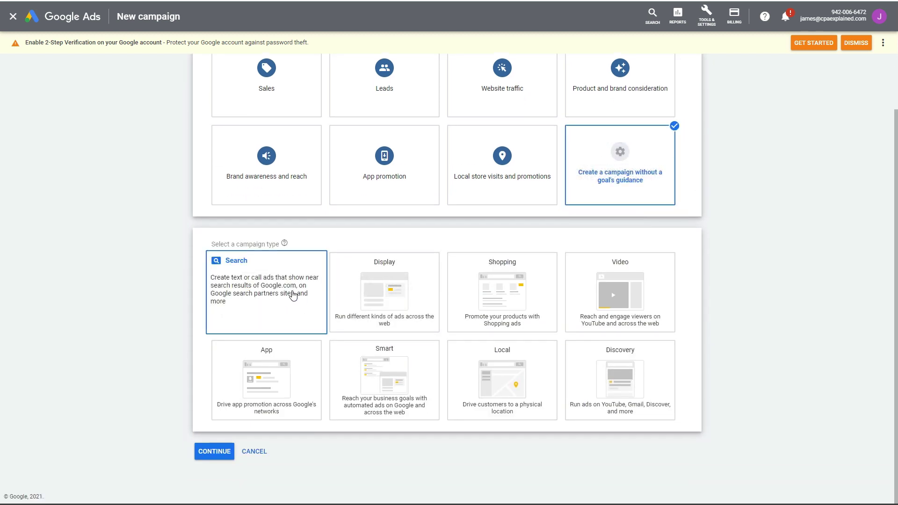
{"action": "left_click", "coordinate": [231, 293]}
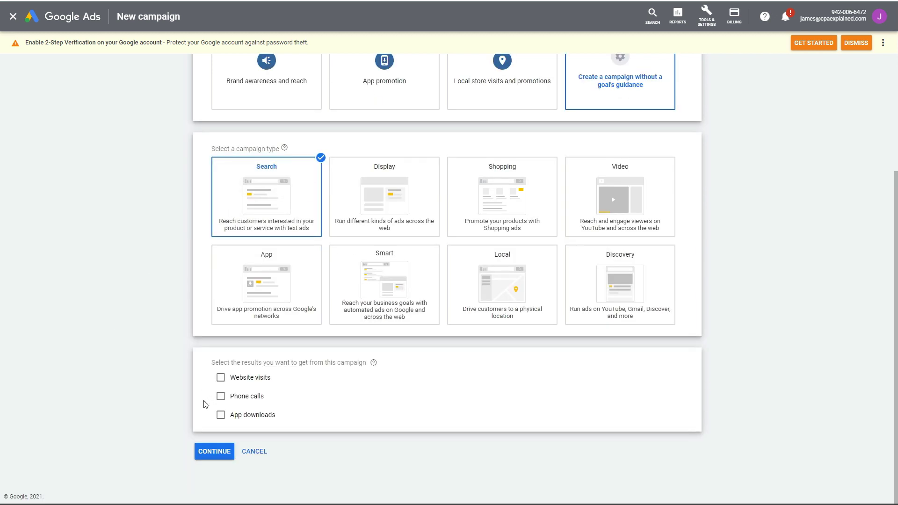
{"action": "left_click", "coordinate": [221, 379]}
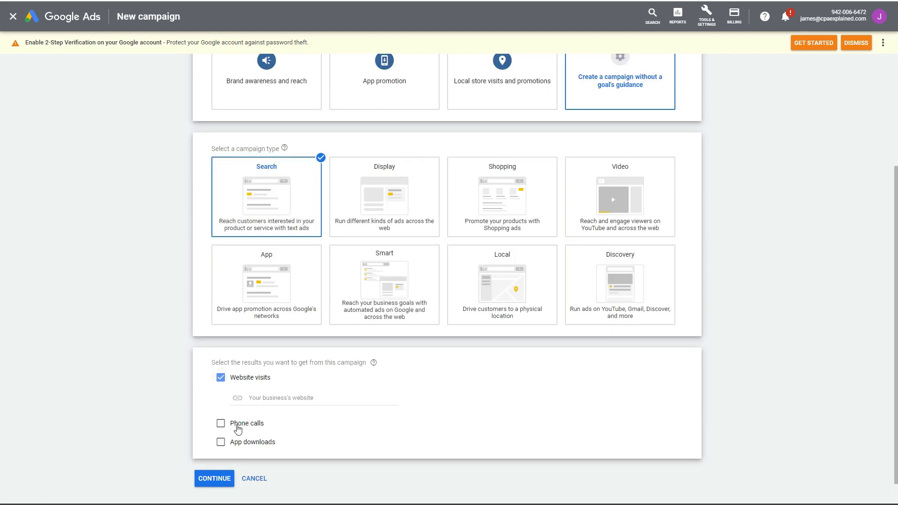
{"action": "left_click", "coordinate": [284, 398]}
{"action": "type", "text": "https://qui"}
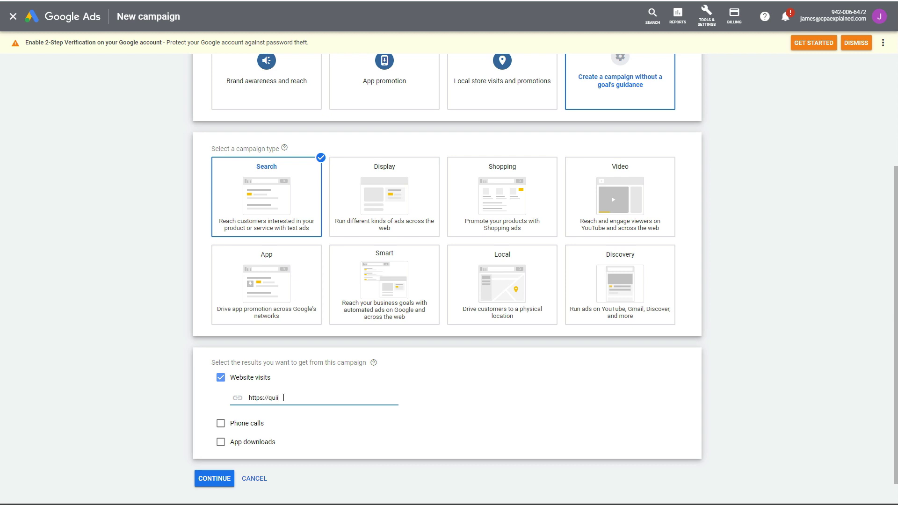
{"action": "type", "text": "zet.com"}
{"action": "left_click", "coordinate": [214, 479]}
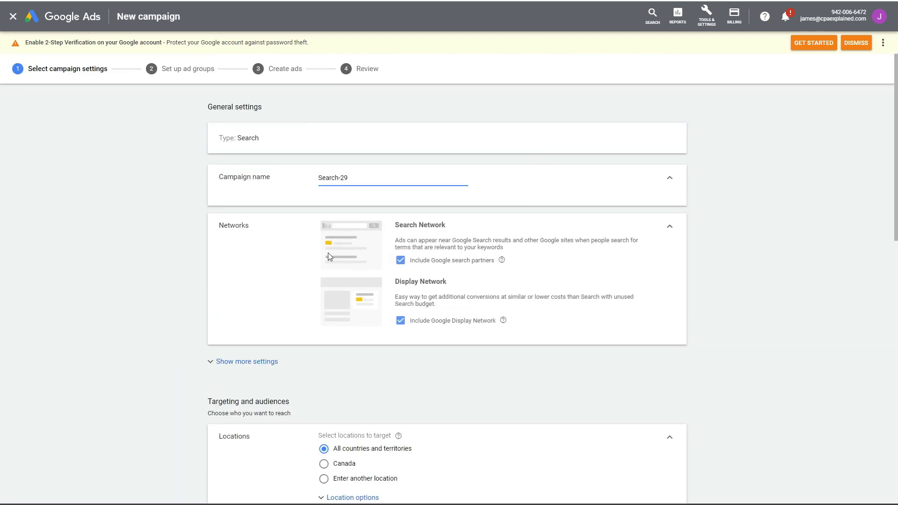
- Rename the campaign 'trends tut', exclude search partners and Display Network, and reveal more settings
{"action": "left_click_drag", "start_coordinate": [358, 178], "coordinate": [296, 176]}
{"action": "type", "text": "trends"}
{"action": "left_click", "coordinate": [401, 261]}
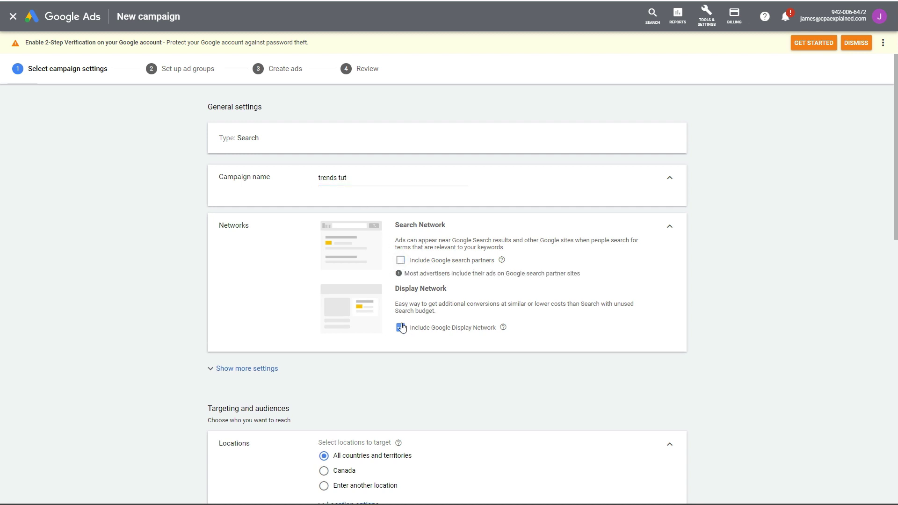
{"action": "left_click", "coordinate": [401, 327]}
{"action": "scroll", "coordinate": [271, 327], "scroll_direction": "down", "scroll_amount": 2}
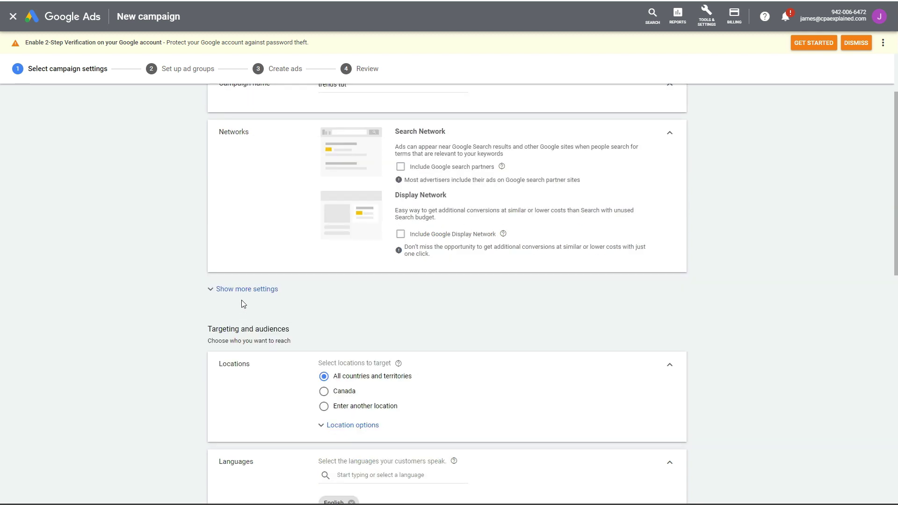
{"action": "left_click", "coordinate": [211, 289]}
{"action": "scroll", "coordinate": [352, 378], "scroll_direction": "down", "scroll_amount": 5}
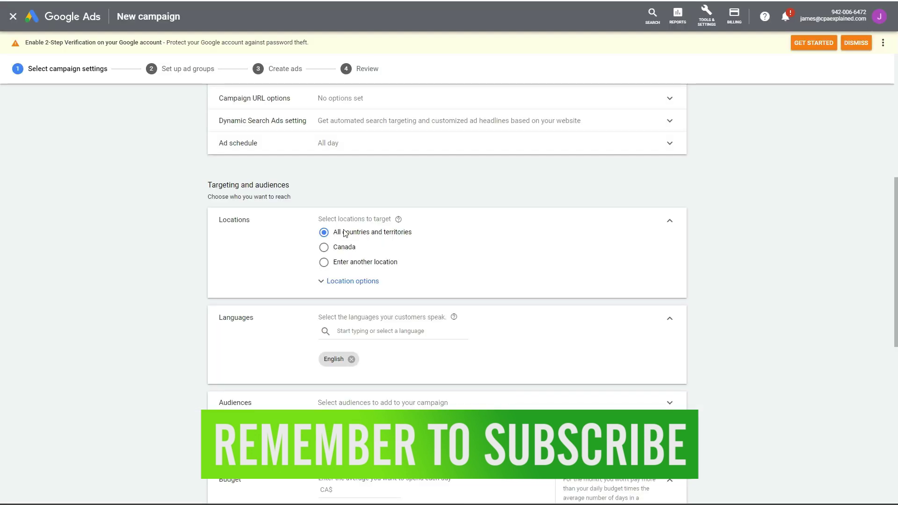
- Search 'united' and target United States as the campaign's only location
{"action": "left_click", "coordinate": [323, 262]}
{"action": "left_click", "coordinate": [367, 284]}
{"action": "type", "text": "united"}
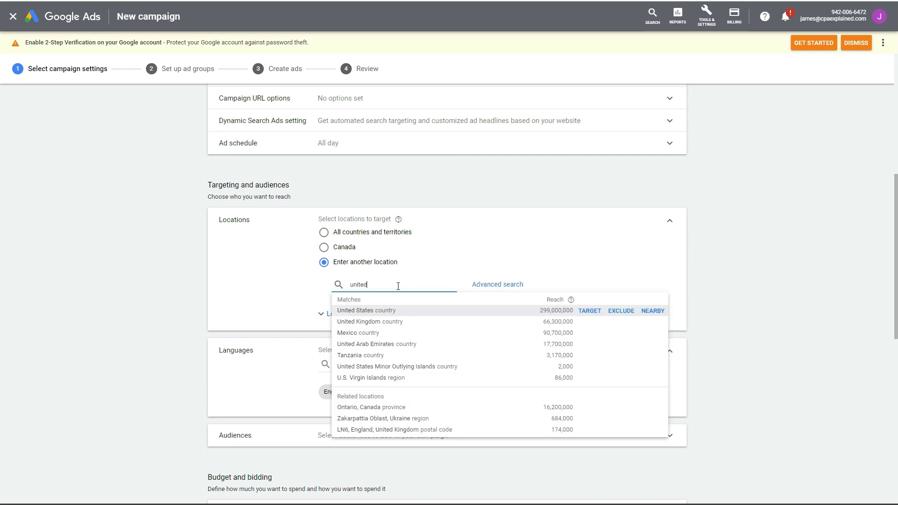
{"action": "left_click", "coordinate": [369, 310]}
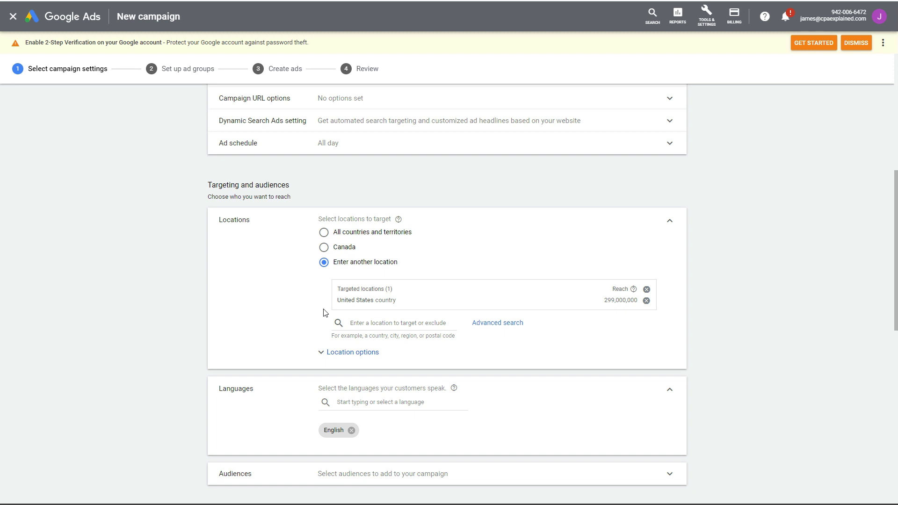
- Set the campaign's daily budget to CA$20.00
{"action": "scroll", "coordinate": [326, 311], "scroll_direction": "down", "scroll_amount": 3}
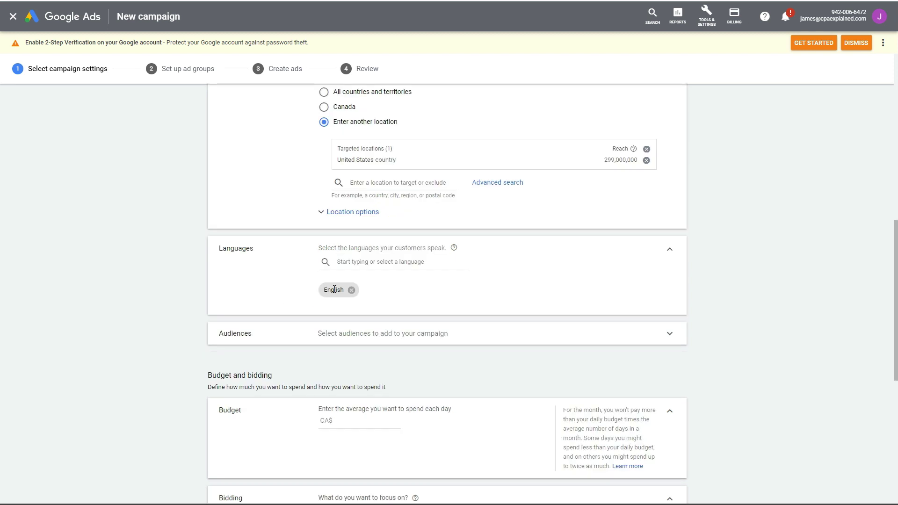
{"action": "scroll", "coordinate": [231, 284], "scroll_direction": "down", "scroll_amount": 3}
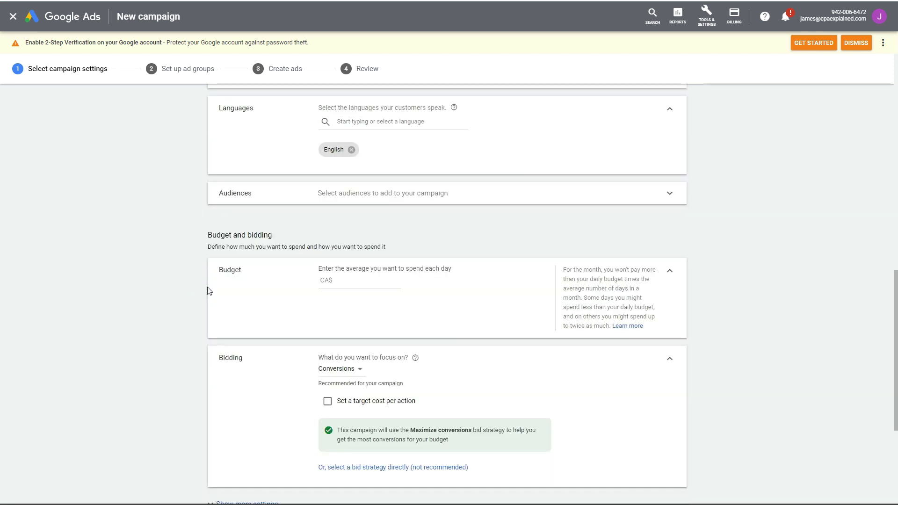
{"action": "left_click", "coordinate": [352, 280]}
{"action": "type", "text": "20"}
{"action": "left_click", "coordinate": [357, 289]}
- Focus bidding on clicks instead of conversions and save the campaign settings
{"action": "scroll", "coordinate": [177, 290], "scroll_direction": "down", "scroll_amount": 4}
{"action": "left_click", "coordinate": [341, 187]}
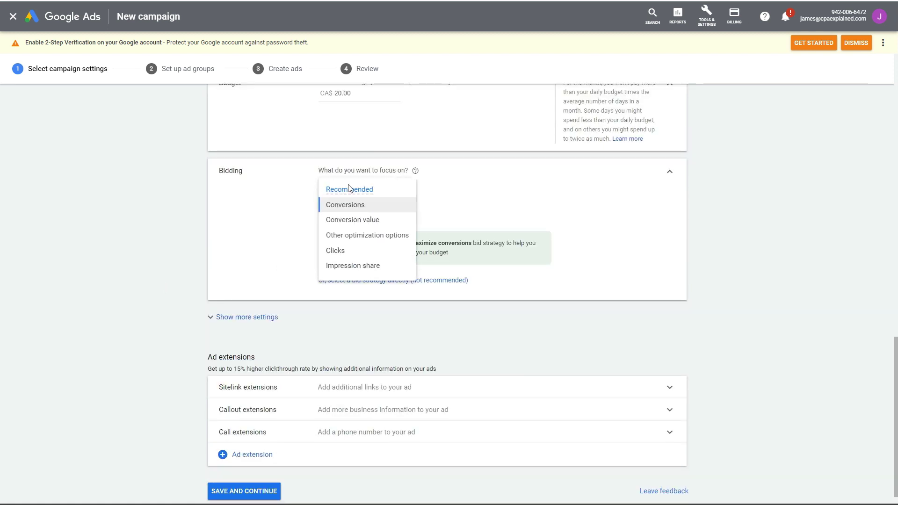
{"action": "left_click", "coordinate": [349, 253]}
{"action": "scroll", "coordinate": [167, 247], "scroll_direction": "down", "scroll_amount": 1}
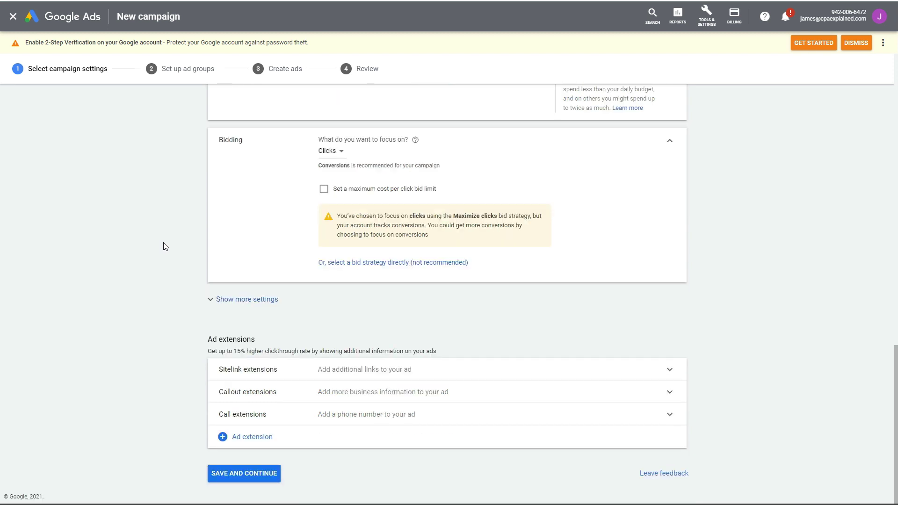
{"action": "left_click", "coordinate": [209, 300]}
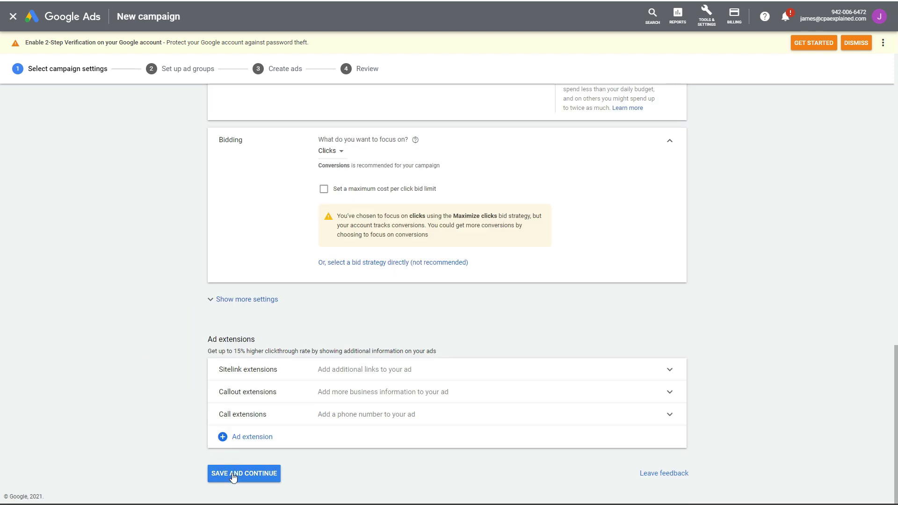
{"action": "left_click", "coordinate": [232, 474]}
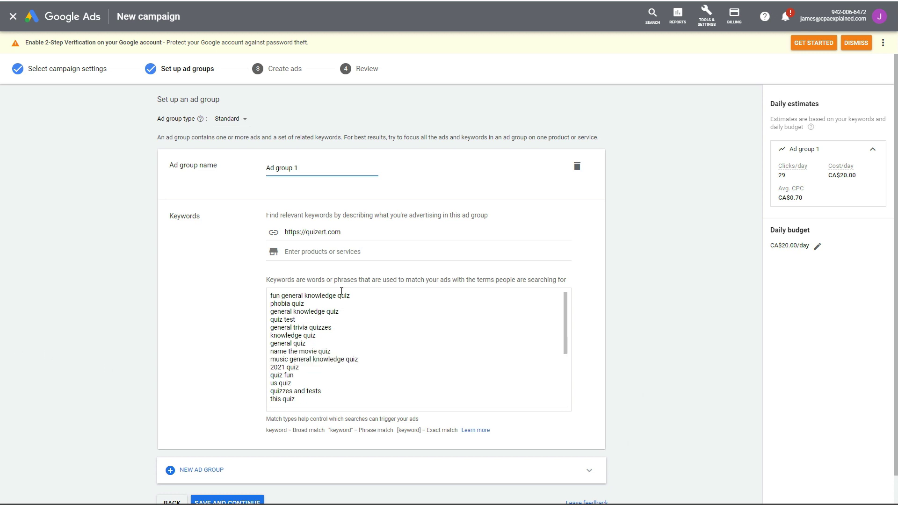
- Delete all suggested keywords from Ad group 1's Keywords box in two batches
{"action": "left_click_drag", "start_coordinate": [303, 406], "coordinate": [261, 287]}
{"action": "key", "text": "Delete"}
{"action": "left_click_drag", "start_coordinate": [356, 384], "coordinate": [255, 292]}
{"action": "key", "text": "Delete"}
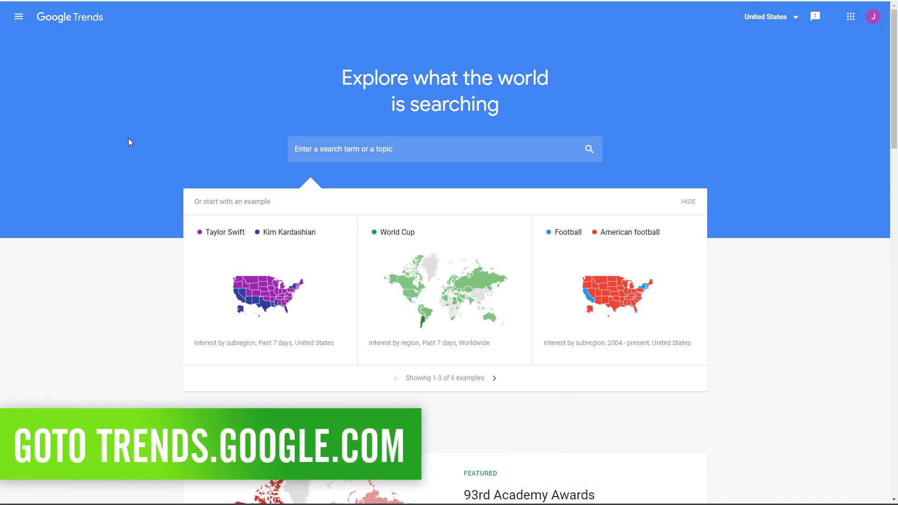
- Scroll to Recently trending and open the full daily trending searches list
{"action": "scroll", "coordinate": [135, 203], "scroll_direction": "down", "scroll_amount": 10}
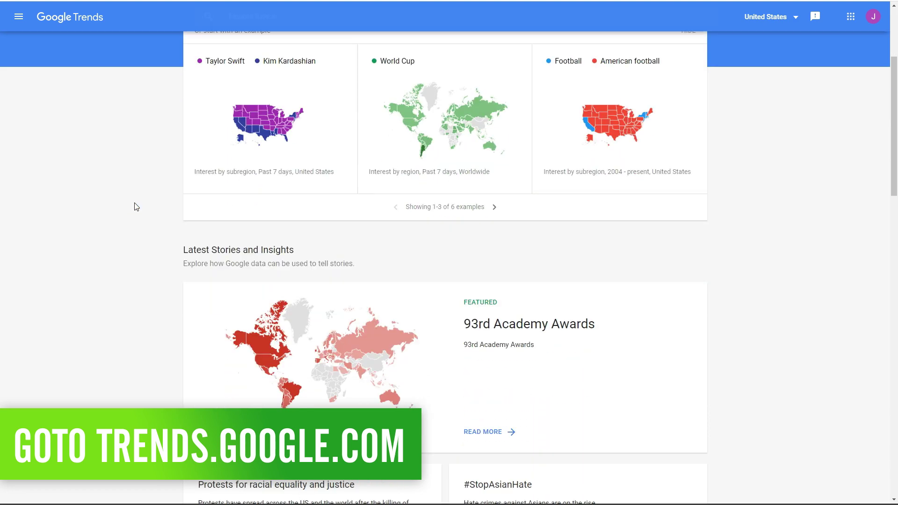
{"action": "scroll", "coordinate": [136, 207], "scroll_direction": "down", "scroll_amount": 5}
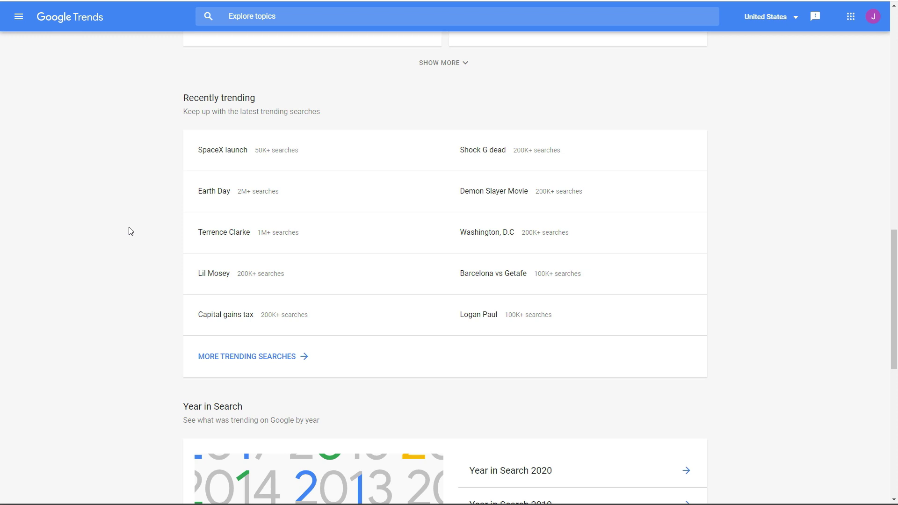
{"action": "scroll", "coordinate": [132, 323], "scroll_direction": "up", "scroll_amount": 8}
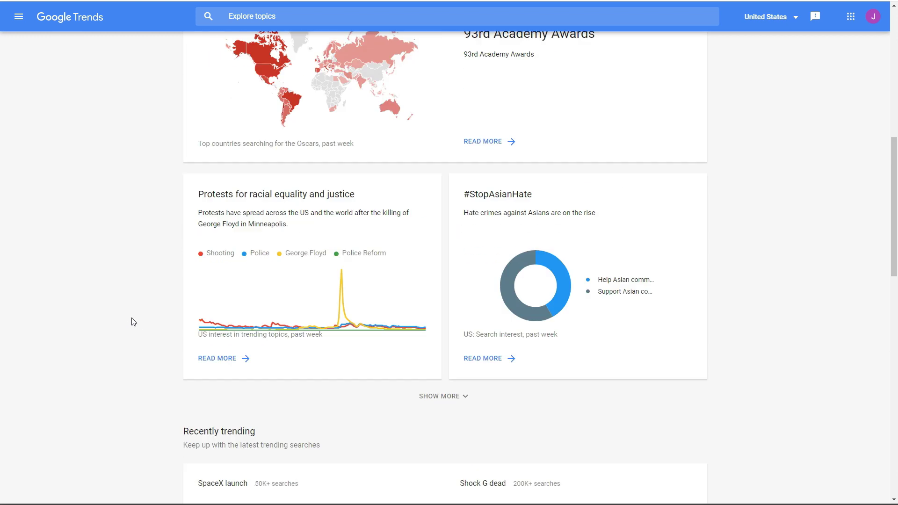
{"action": "scroll", "coordinate": [135, 321], "scroll_direction": "up", "scroll_amount": 8}
{"action": "scroll", "coordinate": [135, 320], "scroll_direction": "down", "scroll_amount": 6}
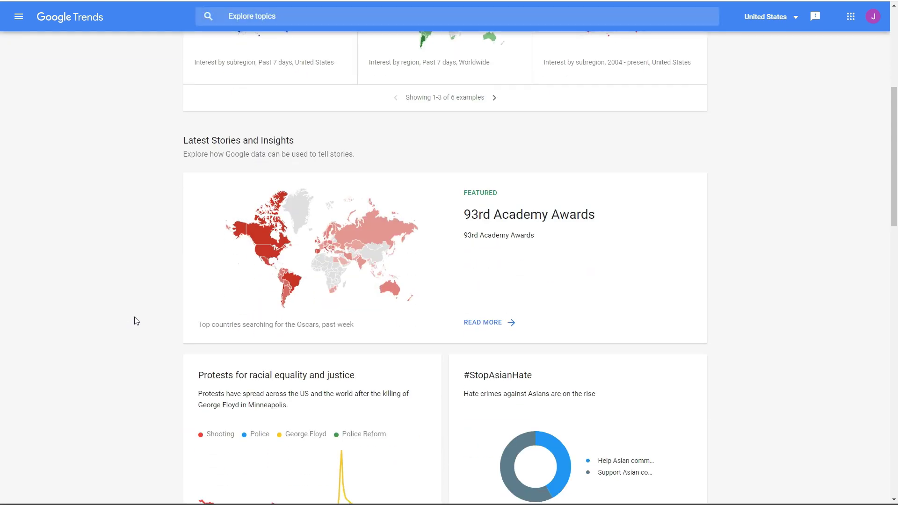
{"action": "scroll", "coordinate": [135, 319], "scroll_direction": "down", "scroll_amount": 5}
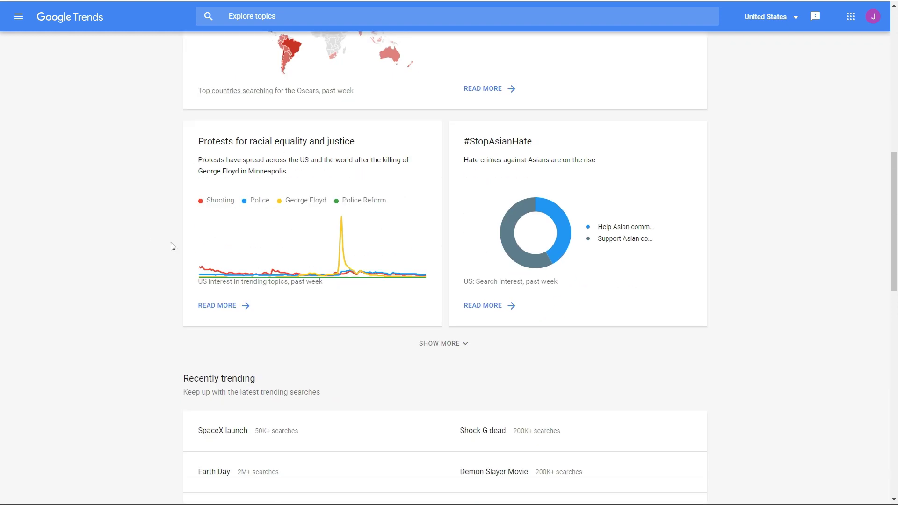
{"action": "scroll", "coordinate": [120, 298], "scroll_direction": "down", "scroll_amount": 3}
{"action": "scroll", "coordinate": [120, 295], "scroll_direction": "down", "scroll_amount": 3}
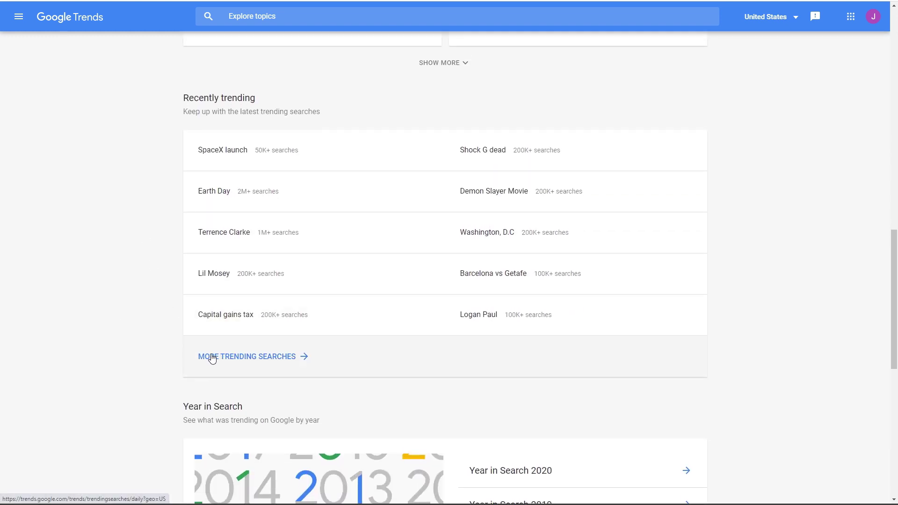
{"action": "left_click", "coordinate": [207, 356]}
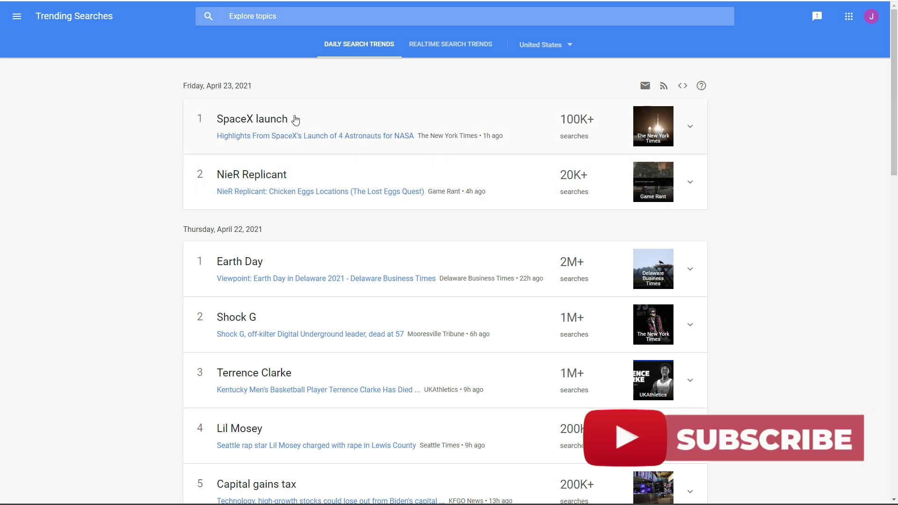
- Select the title of the 13th trending search from Thursday, April 22, 2021
{"action": "scroll", "coordinate": [169, 187], "scroll_direction": "down", "scroll_amount": 4}
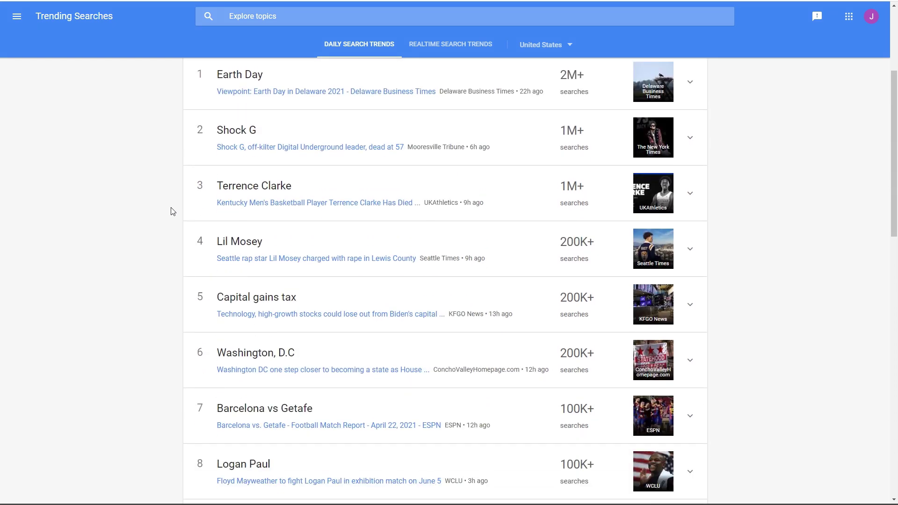
{"action": "scroll", "coordinate": [169, 209], "scroll_direction": "down", "scroll_amount": 4}
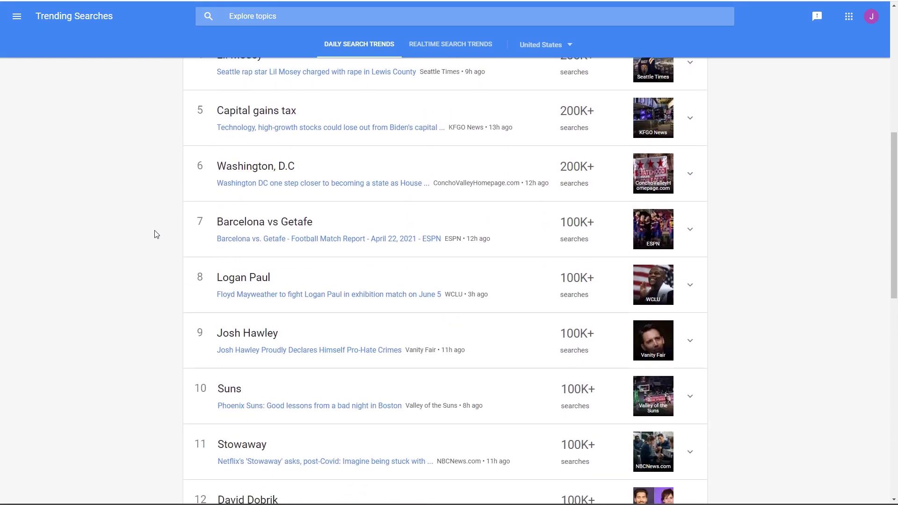
{"action": "scroll", "coordinate": [157, 234], "scroll_direction": "up", "scroll_amount": 5}
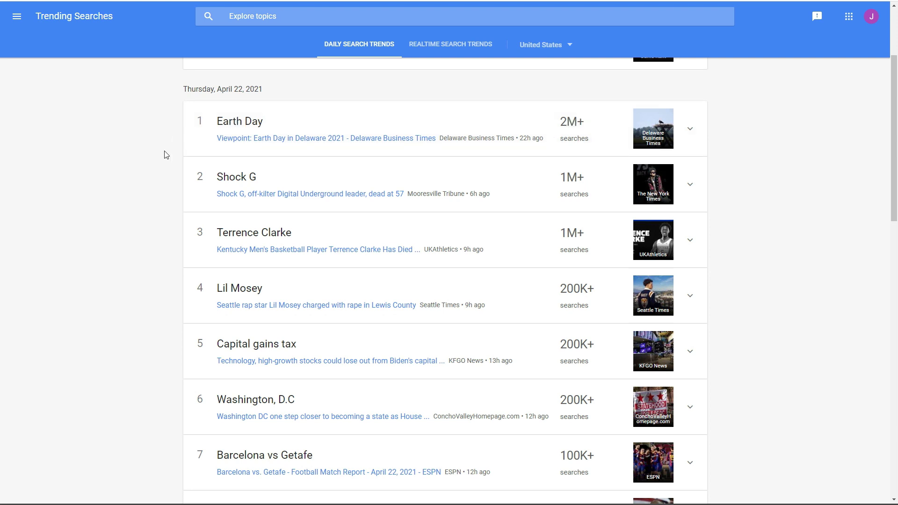
{"action": "scroll", "coordinate": [164, 155], "scroll_direction": "down", "scroll_amount": 5}
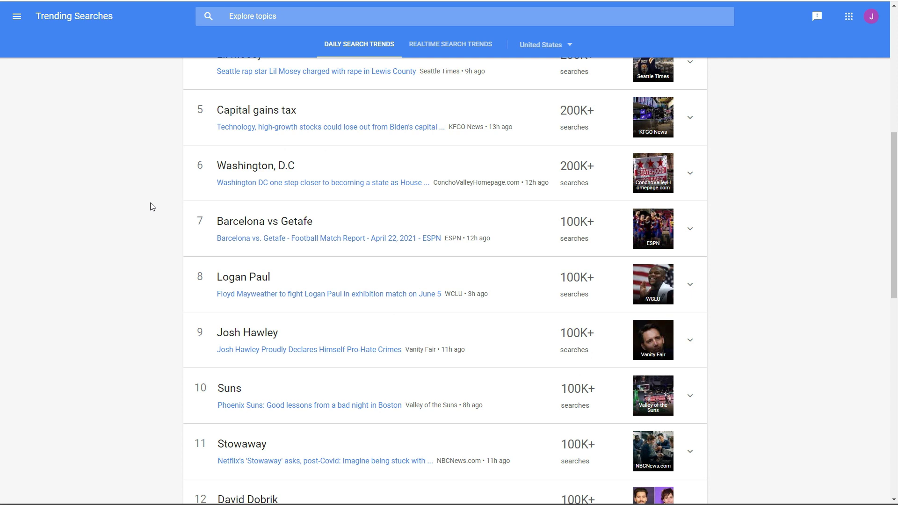
{"action": "scroll", "coordinate": [153, 206], "scroll_direction": "down", "scroll_amount": 3}
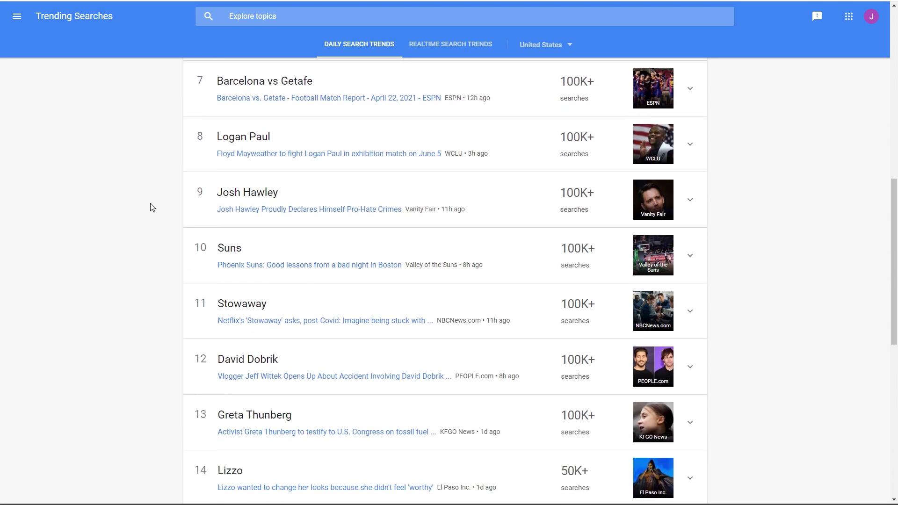
{"action": "scroll", "coordinate": [152, 206], "scroll_direction": "down", "scroll_amount": 2}
{"action": "scroll", "coordinate": [153, 208], "scroll_direction": "down", "scroll_amount": 3}
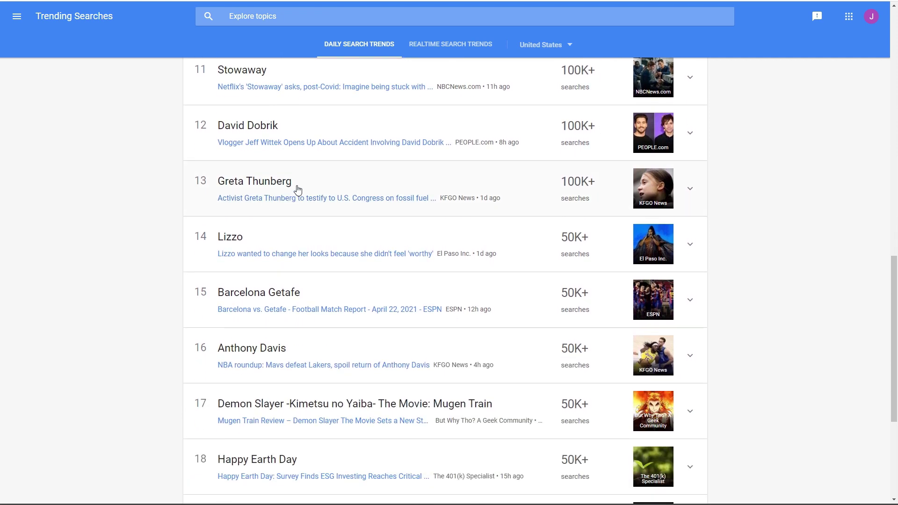
{"action": "left_click_drag", "start_coordinate": [291, 184], "coordinate": [217, 185]}
{"action": "key", "text": "ctrl+c"}
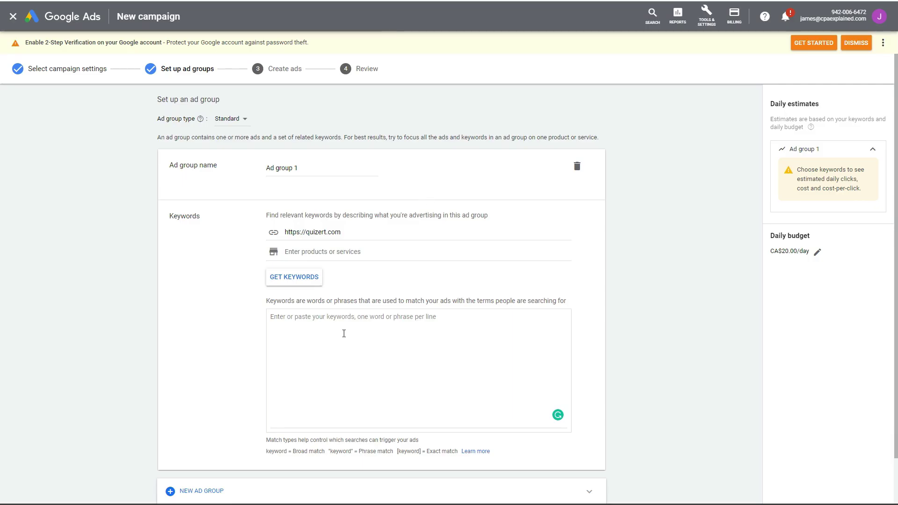
{"action": "left_click", "coordinate": [329, 322]}
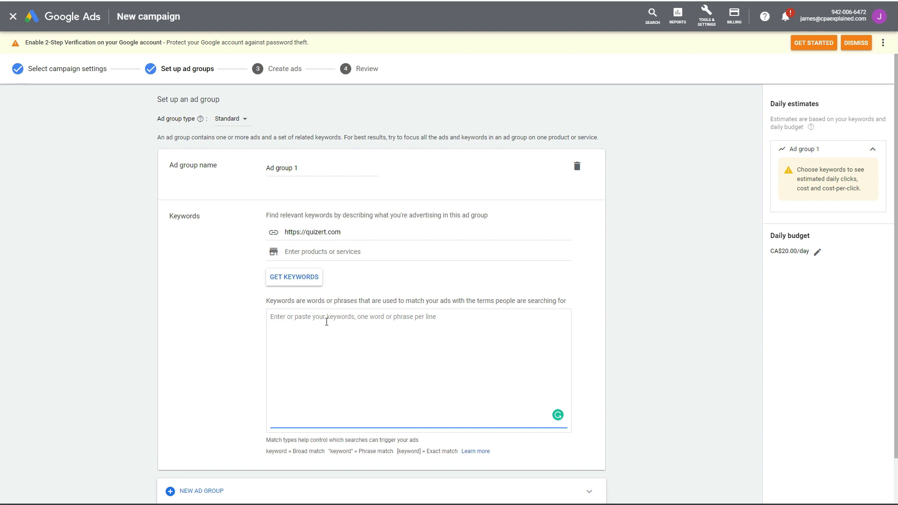
- Paste the copied trending term into Ad group 1's Keywords box
{"action": "key", "text": "ctrl+v"}
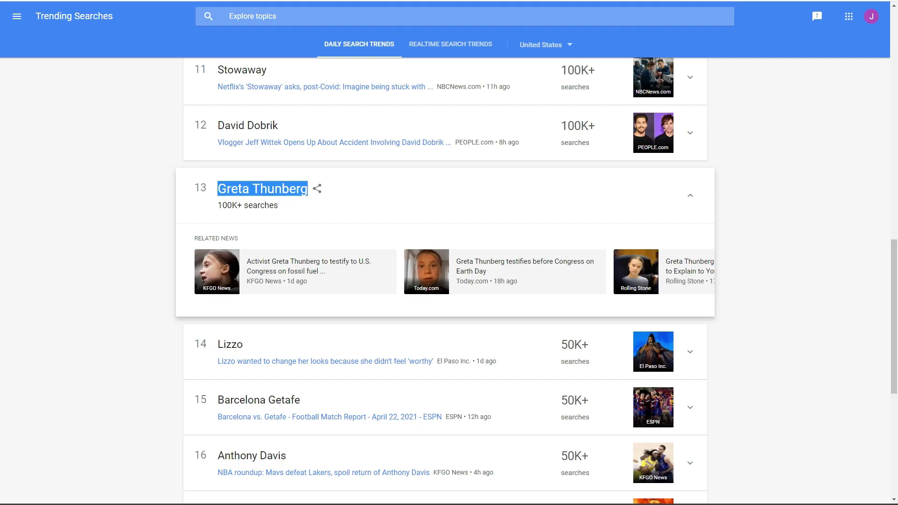
- Load two more earlier days of daily trending searches, back to Tuesday, April 20, 2021
{"action": "left_click", "coordinate": [144, 239]}
{"action": "scroll", "coordinate": [144, 238], "scroll_direction": "down", "scroll_amount": 1}
{"action": "scroll", "coordinate": [144, 238], "scroll_direction": "down", "scroll_amount": 5}
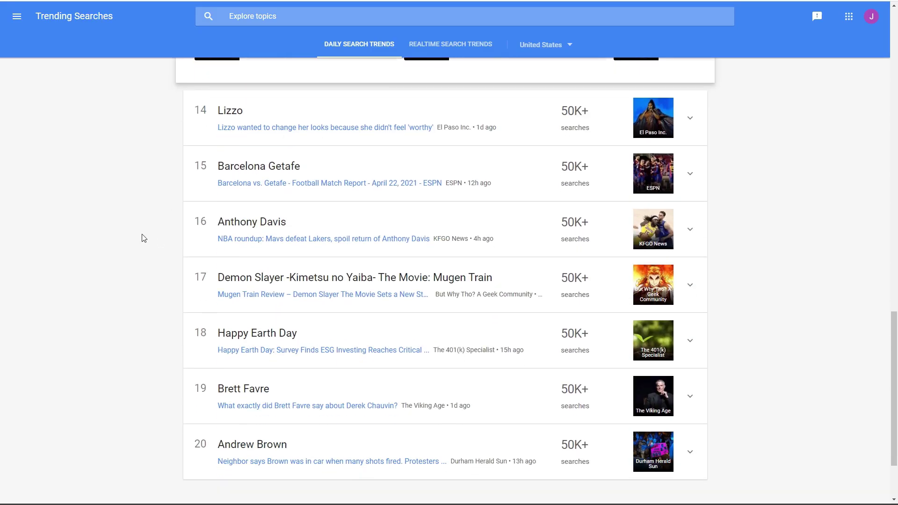
{"action": "left_click", "coordinate": [410, 416]}
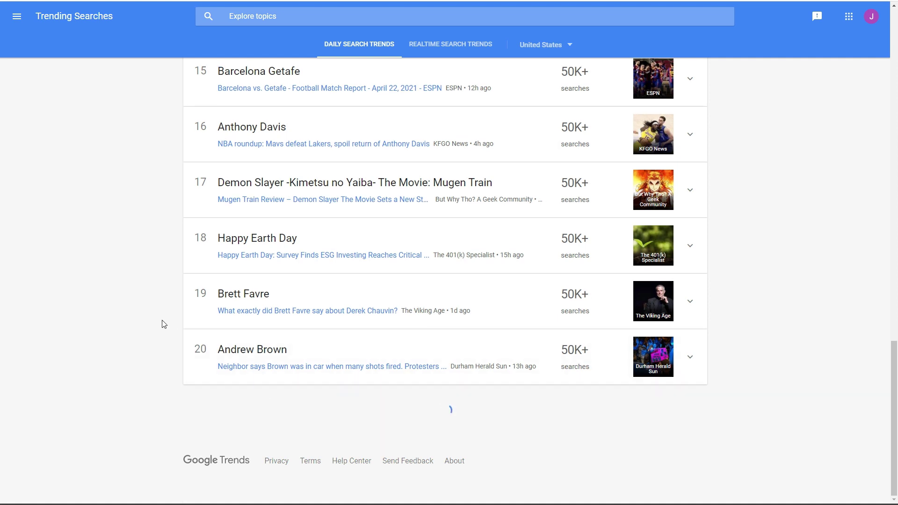
{"action": "scroll", "coordinate": [151, 316], "scroll_direction": "down", "scroll_amount": 3}
{"action": "scroll", "coordinate": [151, 316], "scroll_direction": "down", "scroll_amount": 3}
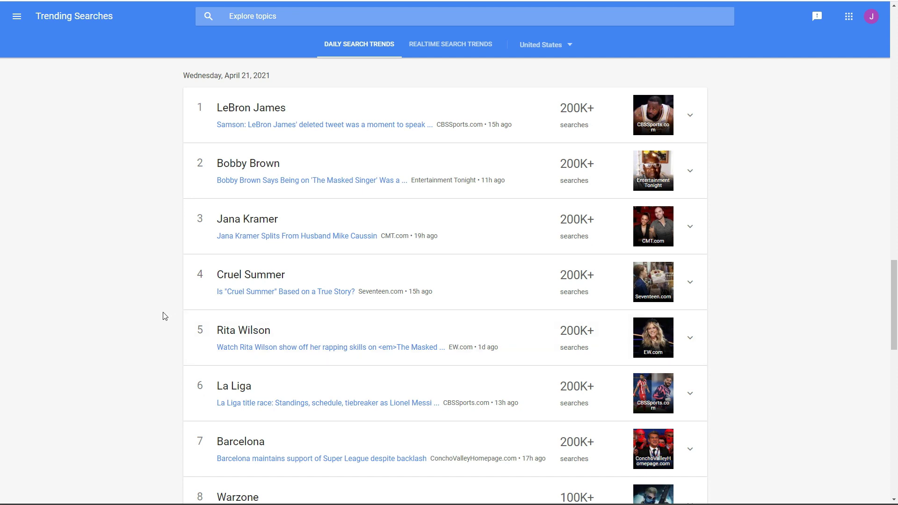
{"action": "scroll", "coordinate": [165, 317], "scroll_direction": "down", "scroll_amount": 5}
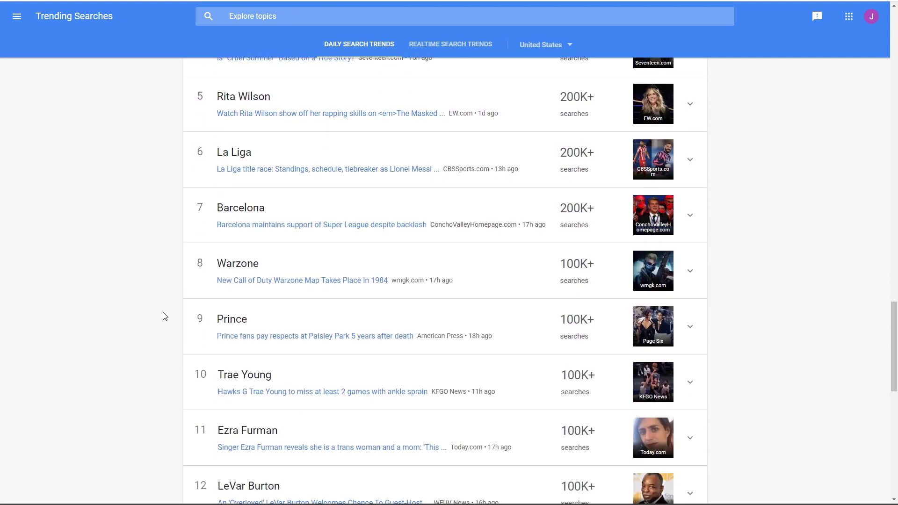
{"action": "scroll", "coordinate": [164, 317], "scroll_direction": "down", "scroll_amount": 4}
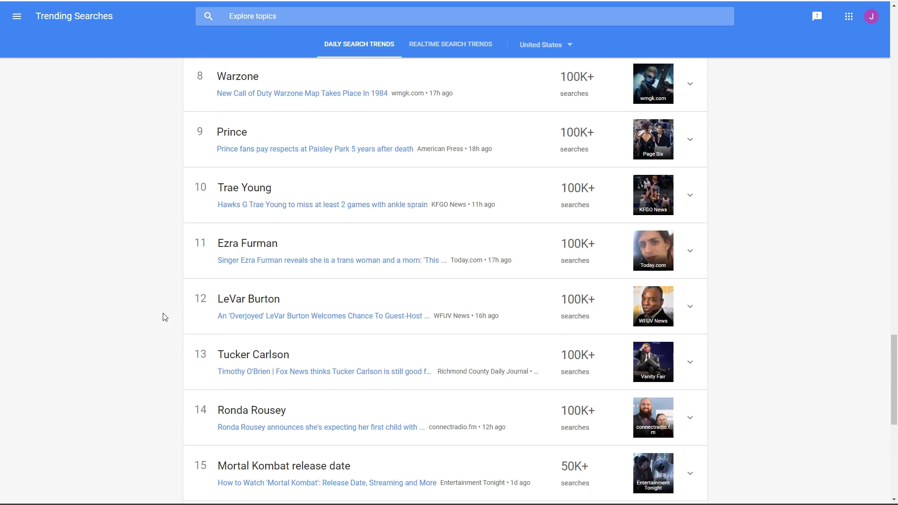
{"action": "scroll", "coordinate": [164, 316], "scroll_direction": "down", "scroll_amount": 8}
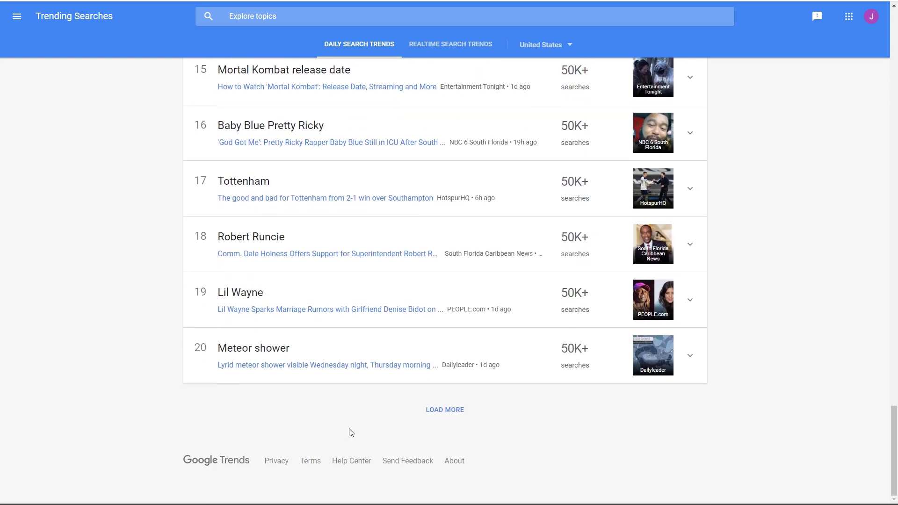
{"action": "left_click", "coordinate": [442, 412]}
- Select the top April 20 term, Derek Chauvin (10M+), expanding its related queries and news
{"action": "scroll", "coordinate": [141, 307], "scroll_direction": "down", "scroll_amount": 1}
{"action": "scroll", "coordinate": [143, 307], "scroll_direction": "down", "scroll_amount": 4}
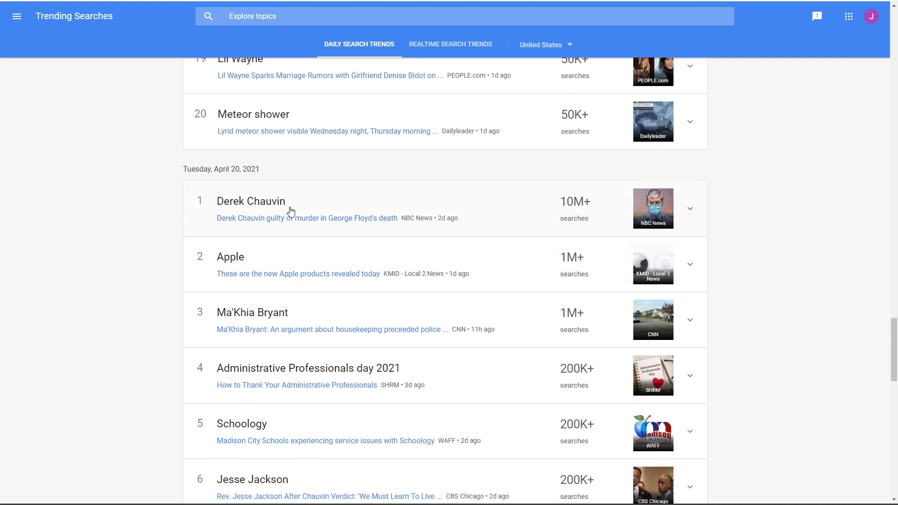
{"action": "left_click_drag", "start_coordinate": [298, 207], "coordinate": [216, 201]}
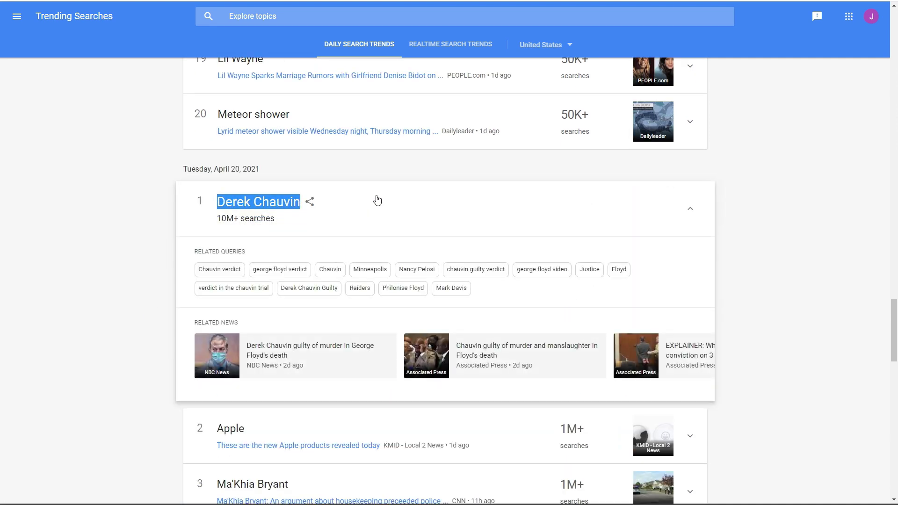
{"action": "left_click", "coordinate": [125, 192]}
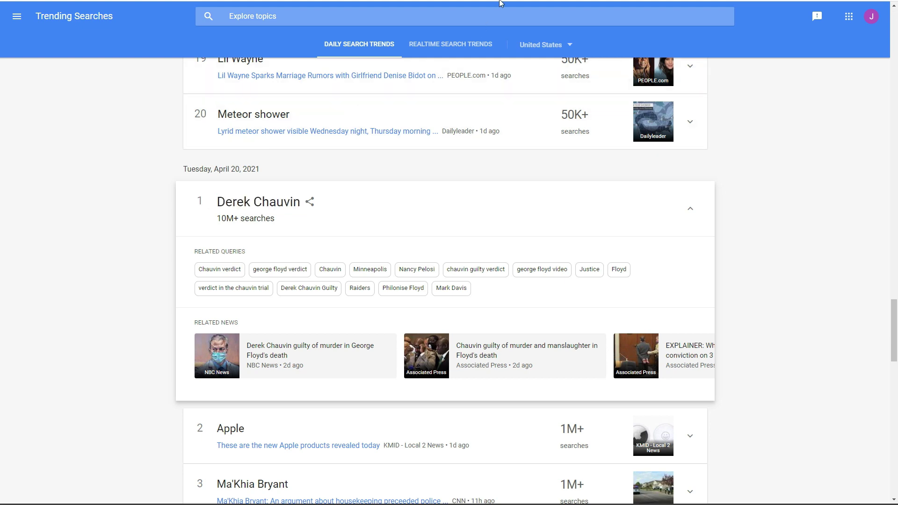
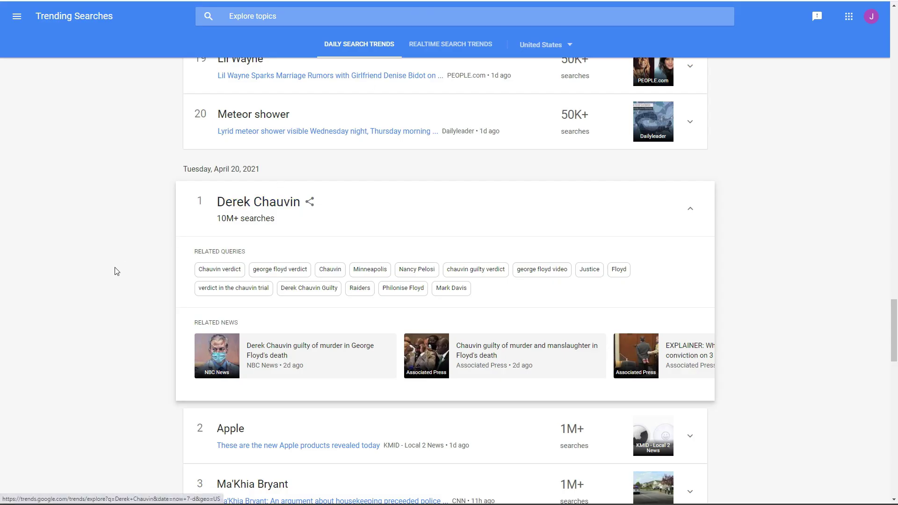
- Load the April 19, 2021 trending searches and select the top trend title, George Floyd
{"action": "scroll", "coordinate": [117, 269], "scroll_direction": "down", "scroll_amount": 6}
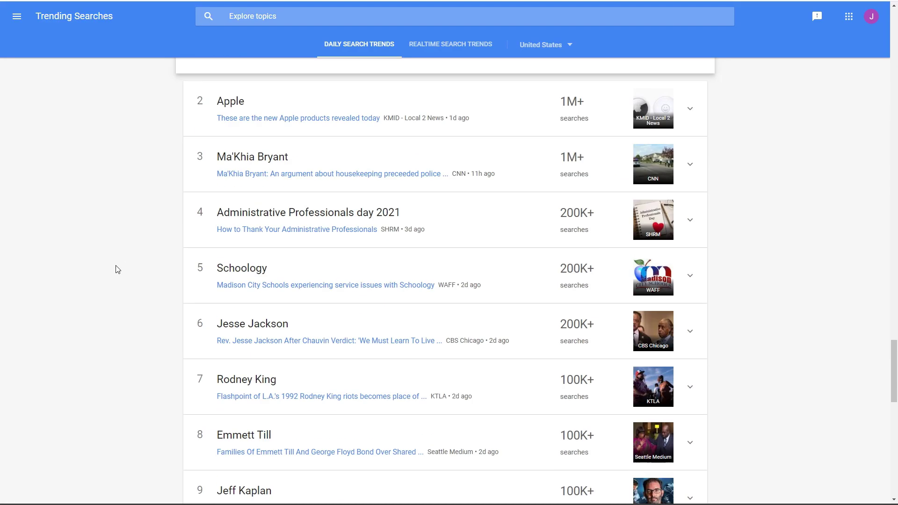
{"action": "scroll", "coordinate": [117, 269], "scroll_direction": "down", "scroll_amount": 15}
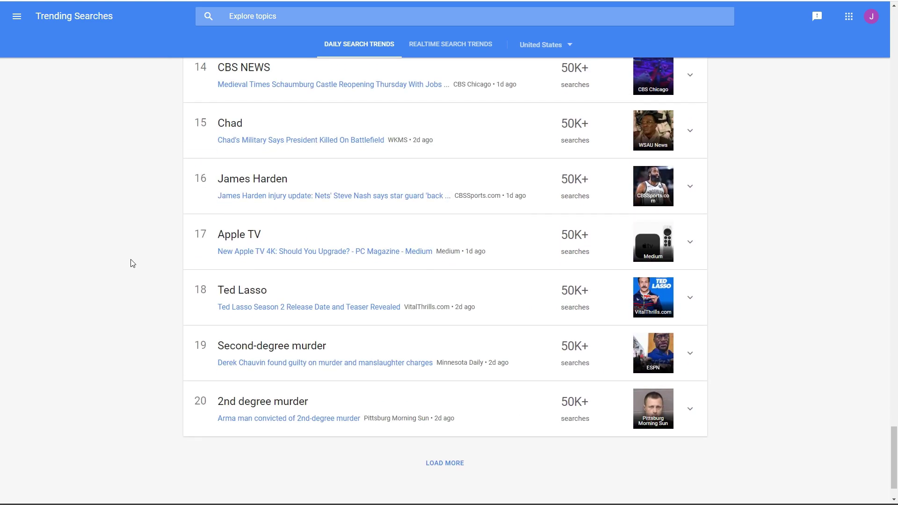
{"action": "scroll", "coordinate": [132, 264], "scroll_direction": "down", "scroll_amount": 1}
{"action": "left_click", "coordinate": [446, 409]}
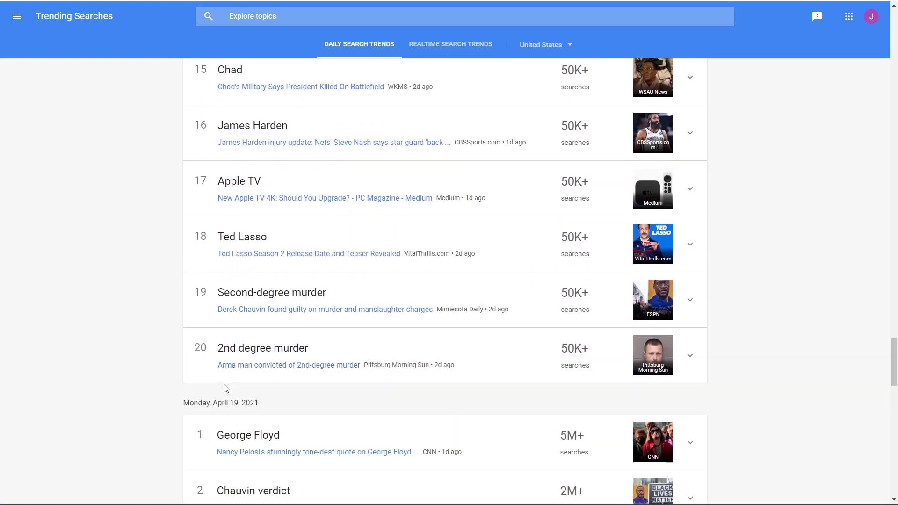
{"action": "scroll", "coordinate": [187, 365], "scroll_direction": "down", "scroll_amount": 3}
{"action": "left_click_drag", "start_coordinate": [288, 300], "coordinate": [216, 296]}
{"action": "key", "text": "ctrl+c"}
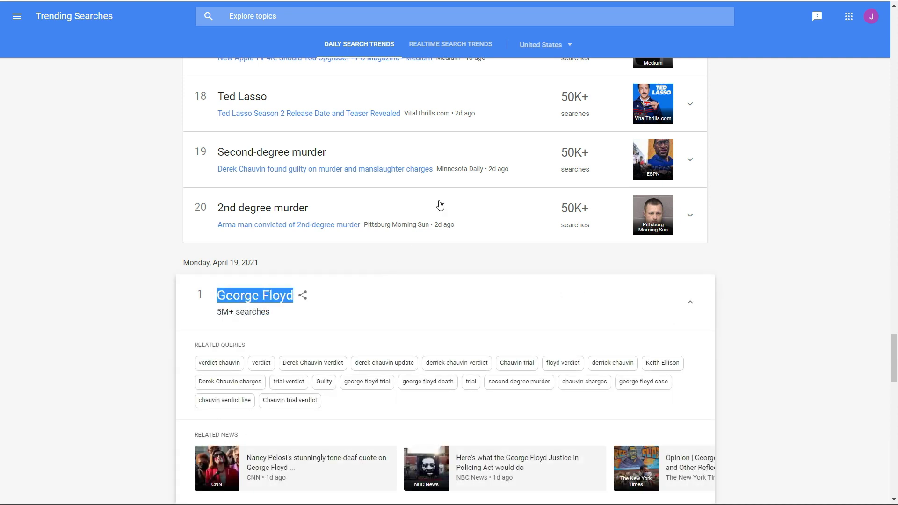
- Paste George Floyd over Derek Chauvin as the ad group keyword
{"action": "key", "text": "ctrl+Tab"}
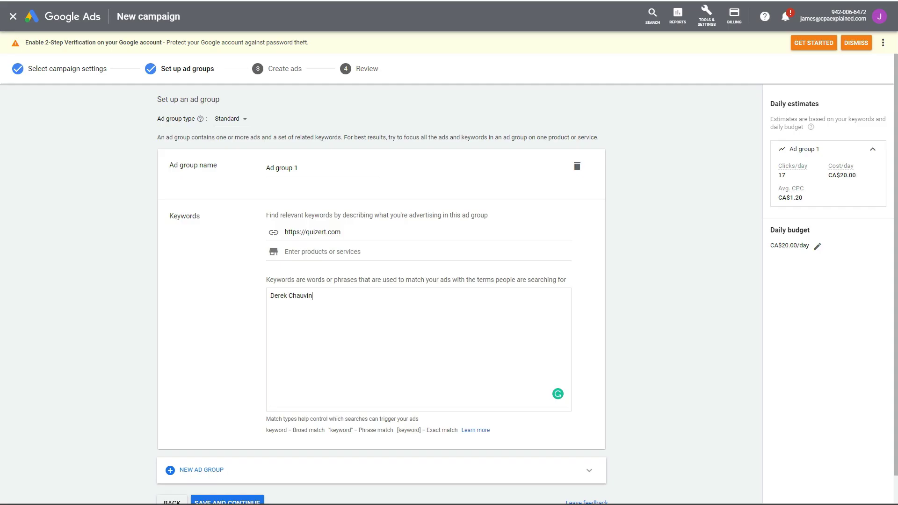
{"action": "key", "text": "ctrl+a"}
{"action": "key", "text": "ctrl+v"}
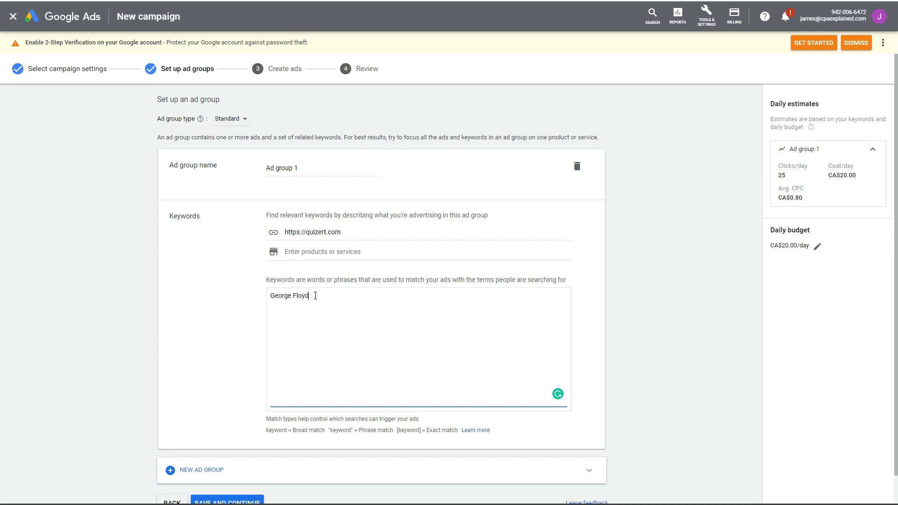
{"action": "left_click", "coordinate": [271, 297]}
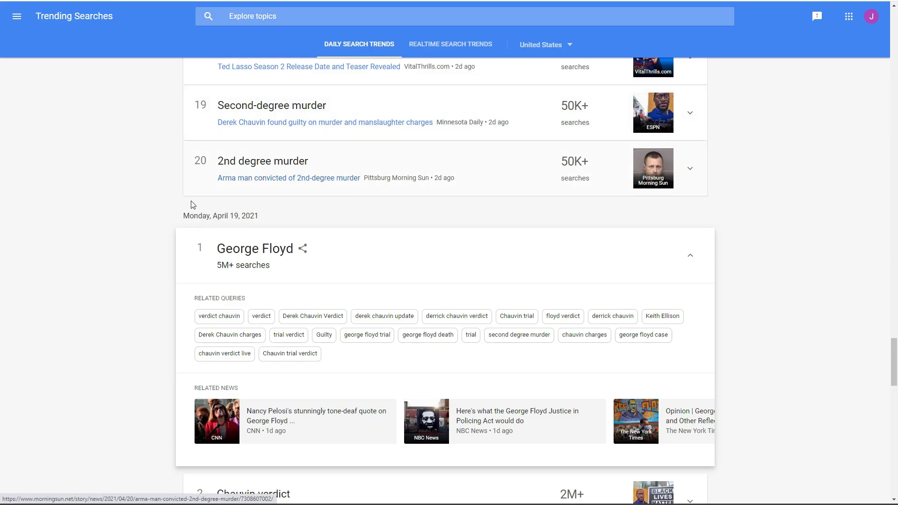
- Scroll Google Trends up to Wednesday, April 21, 2021, led by LeBron James at 200K+
{"action": "scroll", "coordinate": [136, 220], "scroll_direction": "down", "scroll_amount": 8}
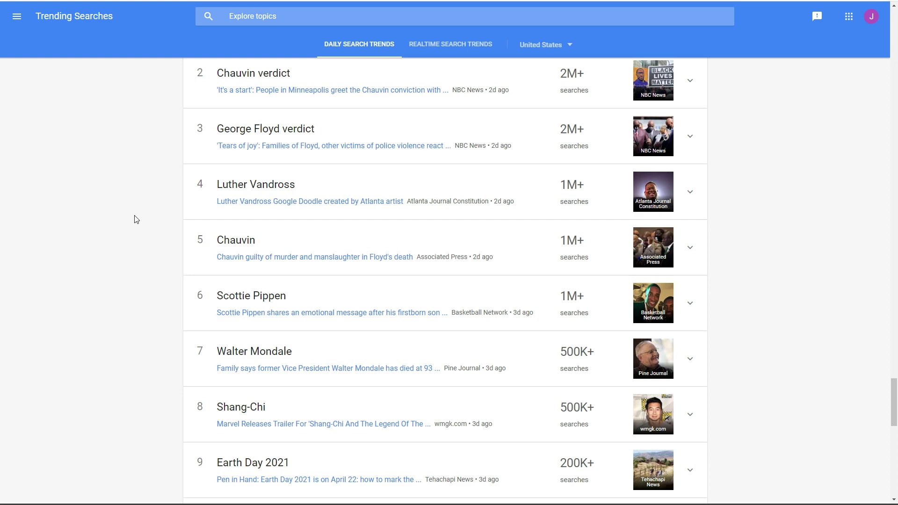
{"action": "scroll", "coordinate": [137, 220], "scroll_direction": "up", "scroll_amount": 20}
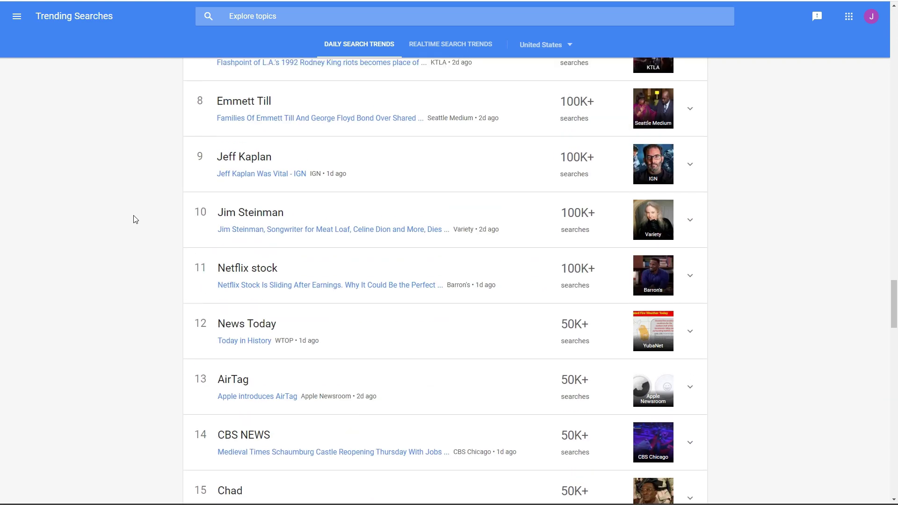
{"action": "scroll", "coordinate": [151, 217], "scroll_direction": "up", "scroll_amount": 3}
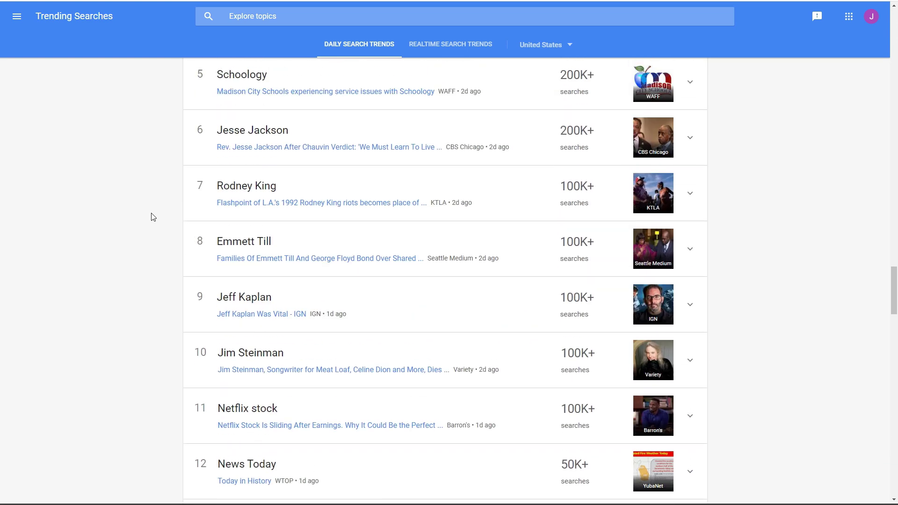
{"action": "scroll", "coordinate": [151, 217], "scroll_direction": "up", "scroll_amount": 12}
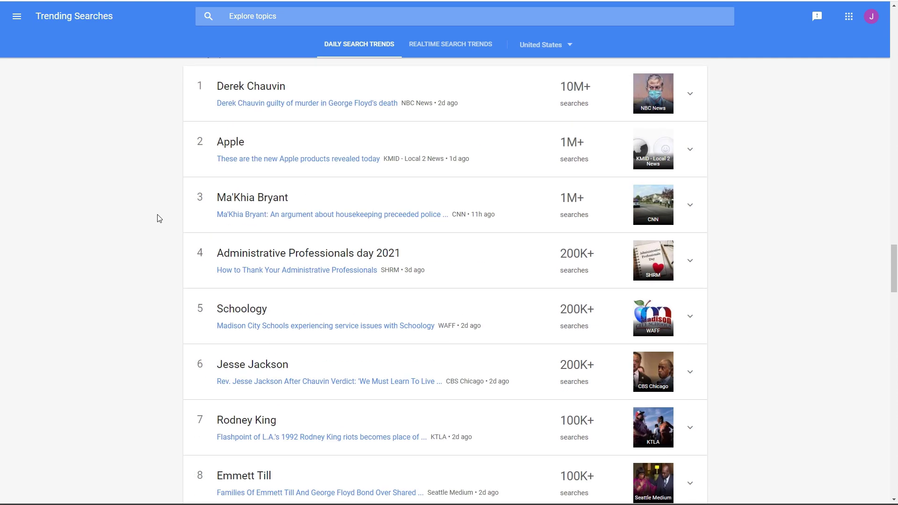
{"action": "scroll", "coordinate": [159, 219], "scroll_direction": "up", "scroll_amount": 8}
{"action": "scroll", "coordinate": [159, 220], "scroll_direction": "up", "scroll_amount": 7}
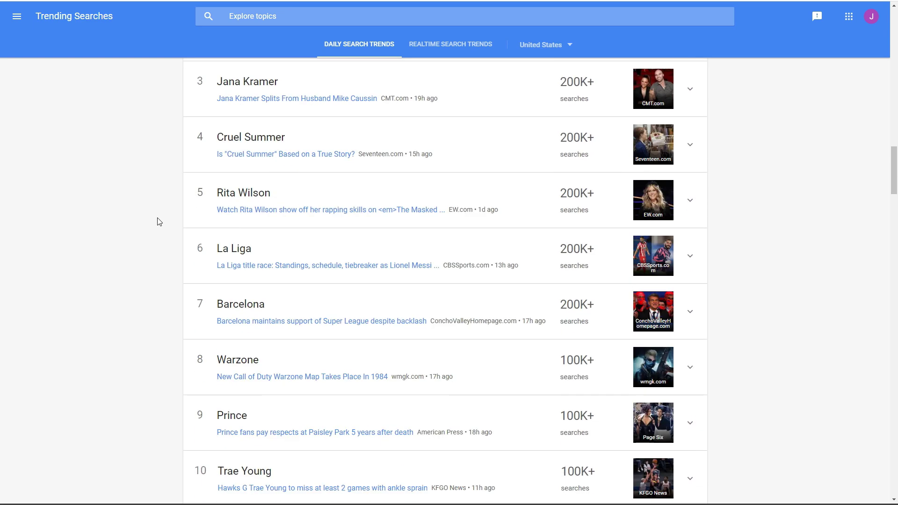
{"action": "scroll", "coordinate": [159, 222], "scroll_direction": "up", "scroll_amount": 4}
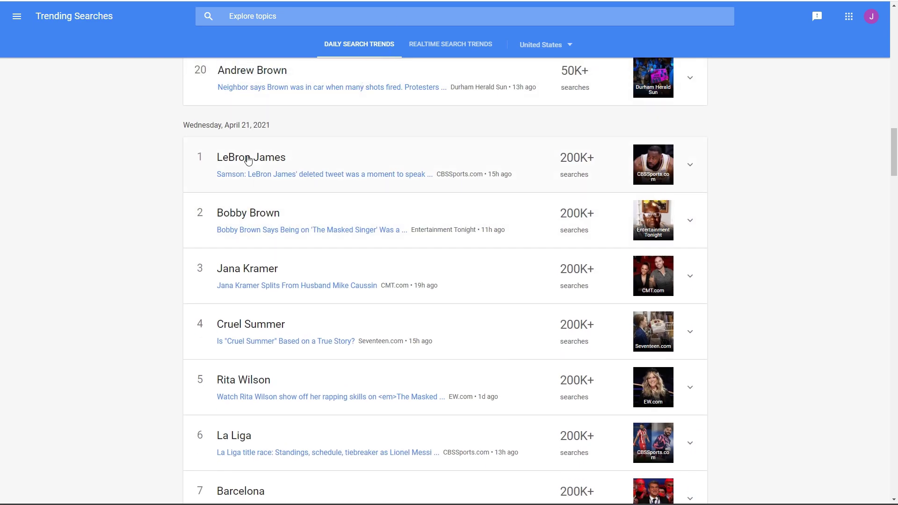
- Try LeBron James as the keyword, then revert to George Floyd after its low traffic estimate
{"action": "left_click_drag", "start_coordinate": [290, 162], "coordinate": [216, 160]}
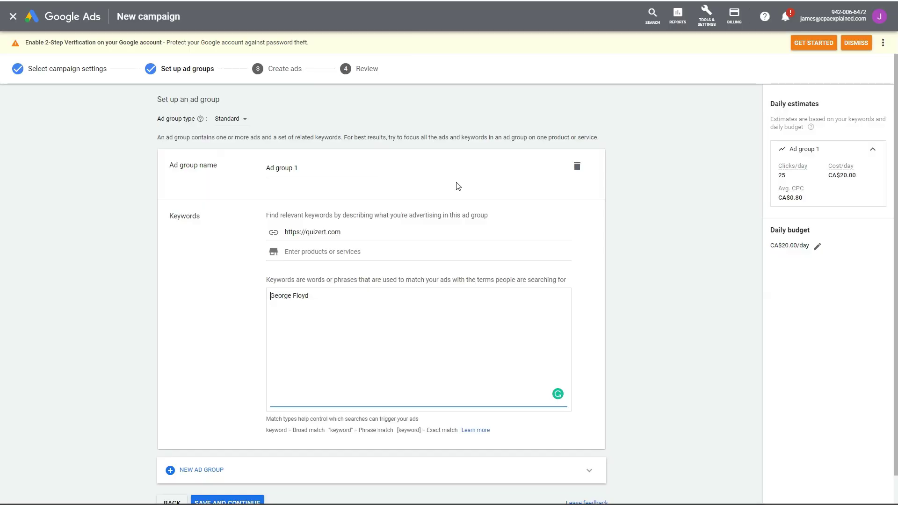
{"action": "left_click_drag", "start_coordinate": [327, 298], "coordinate": [227, 298]}
{"action": "key", "text": "ctrl+c"}
{"action": "key", "text": "BackSpace"}
{"action": "type", "text": "LeBron James"}
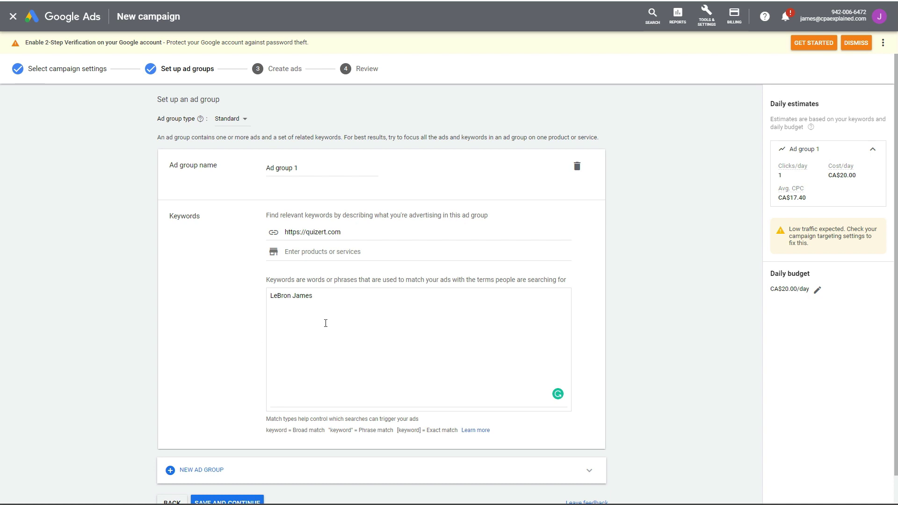
{"action": "left_click_drag", "start_coordinate": [326, 323], "coordinate": [260, 293]}
{"action": "key", "text": "ctrl+v"}
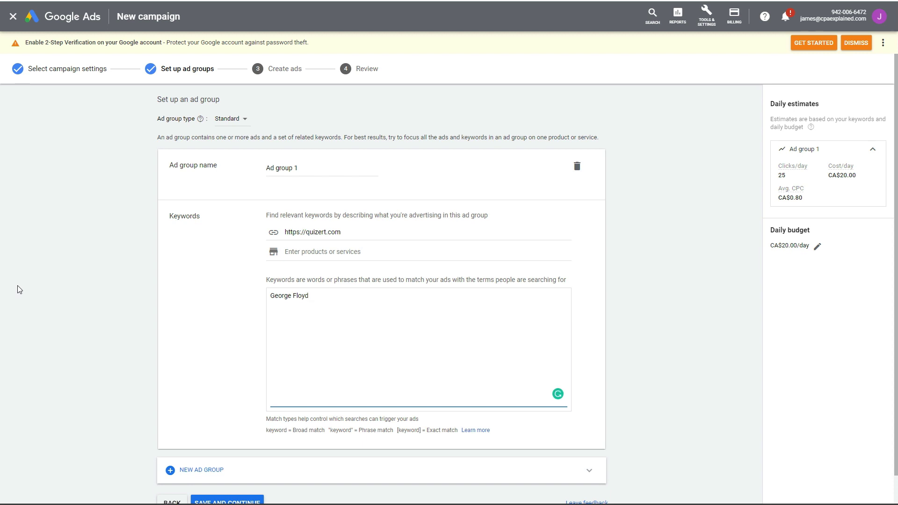
{"action": "scroll", "coordinate": [98, 292], "scroll_direction": "down", "scroll_amount": 1}
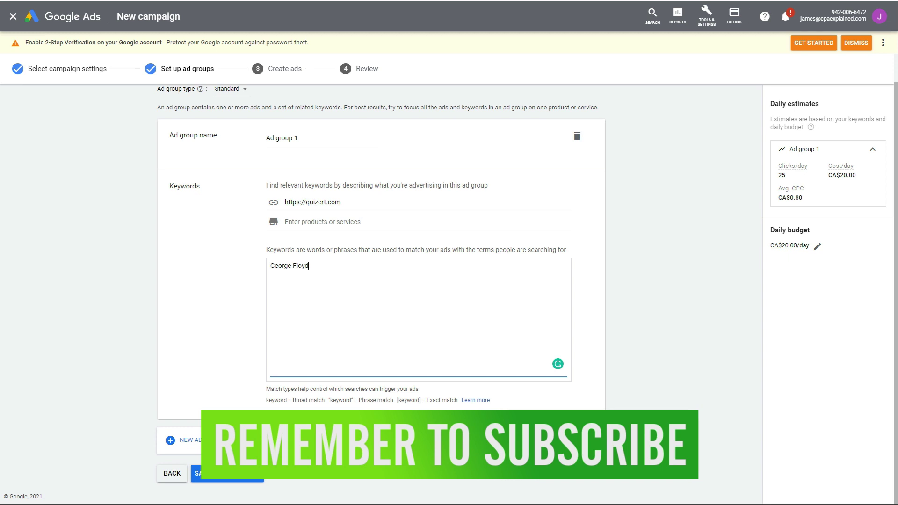
{"action": "left_click", "coordinate": [266, 185]}
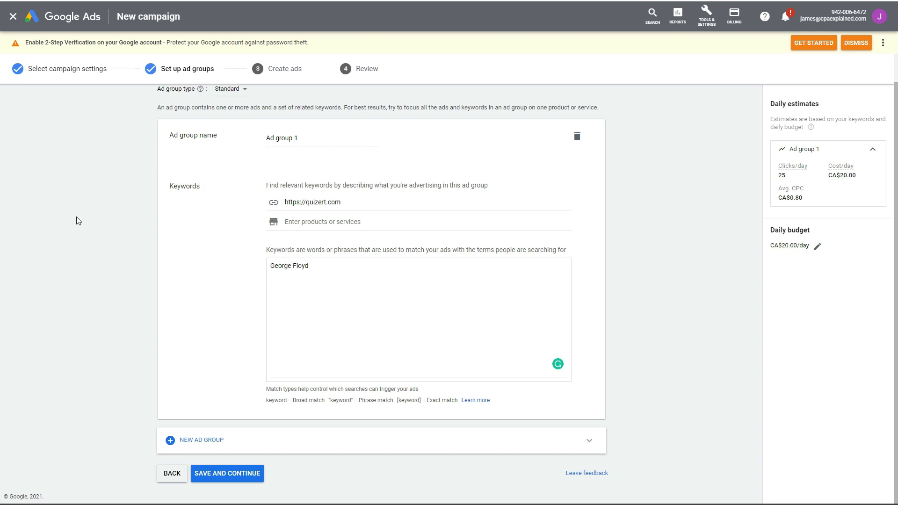
- Save the George Floyd ad group from the Set up ad groups page and continue
{"action": "left_click", "coordinate": [233, 475]}
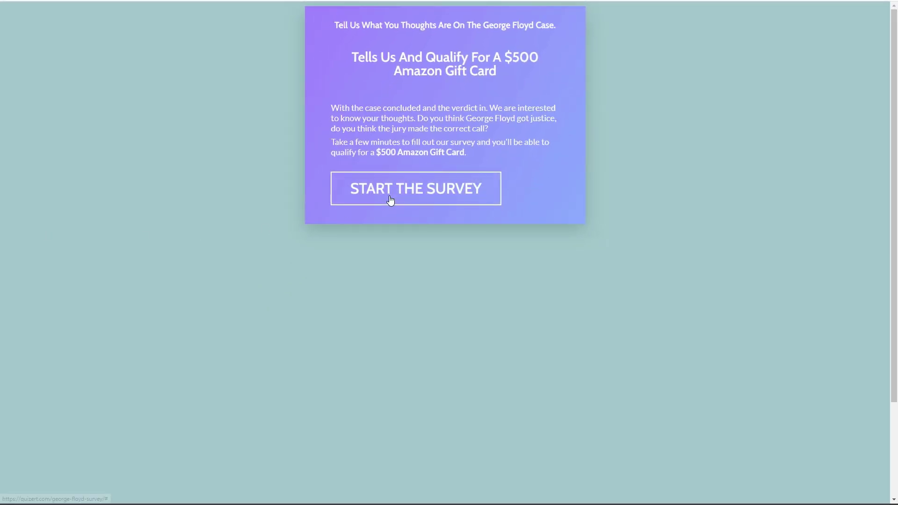
- Answer the survey: Yes on arrest and jurors, Not sure on officers, confirm US resident over 18
{"action": "left_click", "coordinate": [391, 200]}
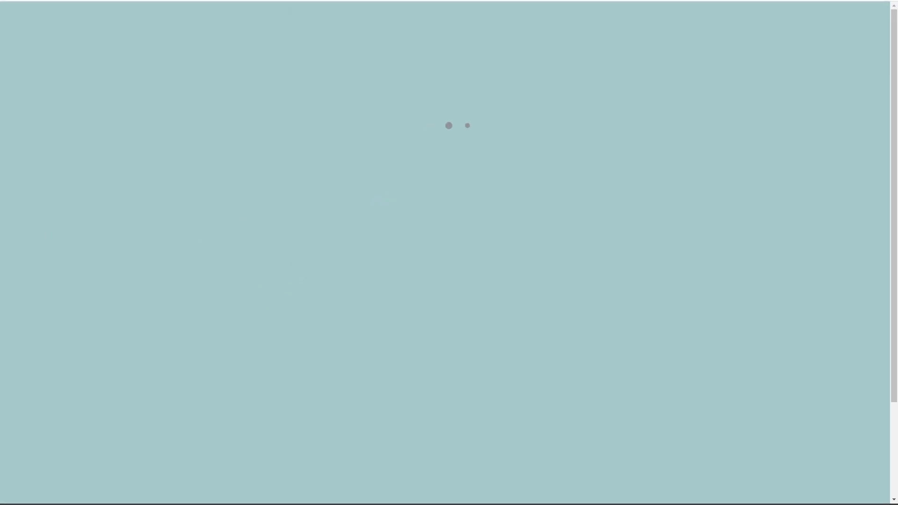
{"action": "left_click", "coordinate": [287, 147]}
{"action": "left_click", "coordinate": [297, 109]}
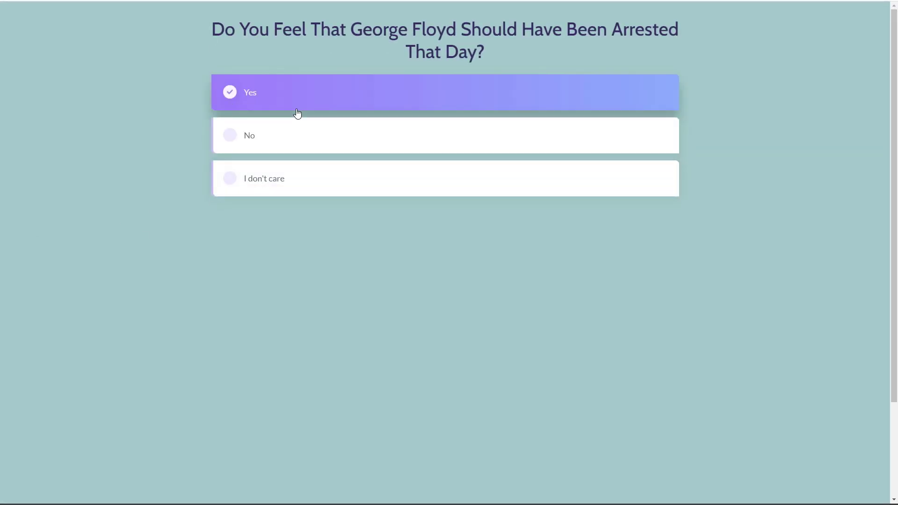
{"action": "left_click", "coordinate": [299, 103]}
{"action": "left_click", "coordinate": [307, 83]}
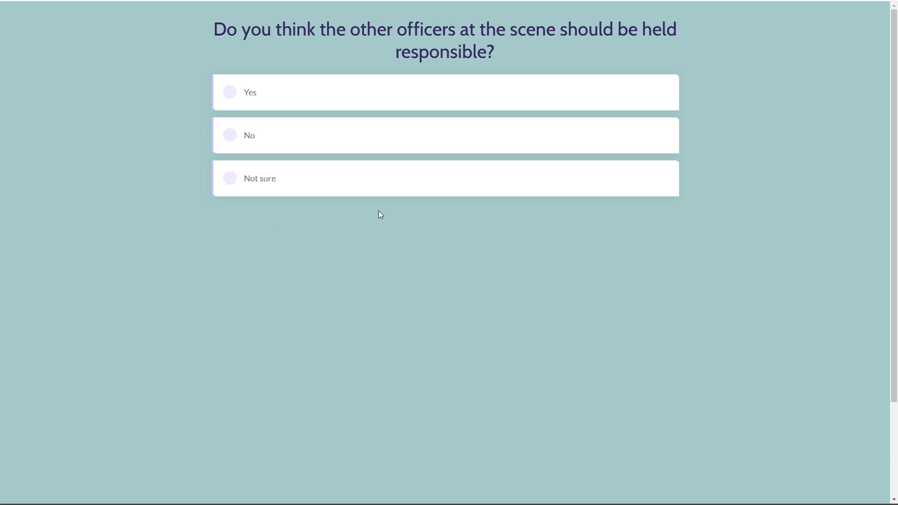
{"action": "left_click", "coordinate": [322, 185]}
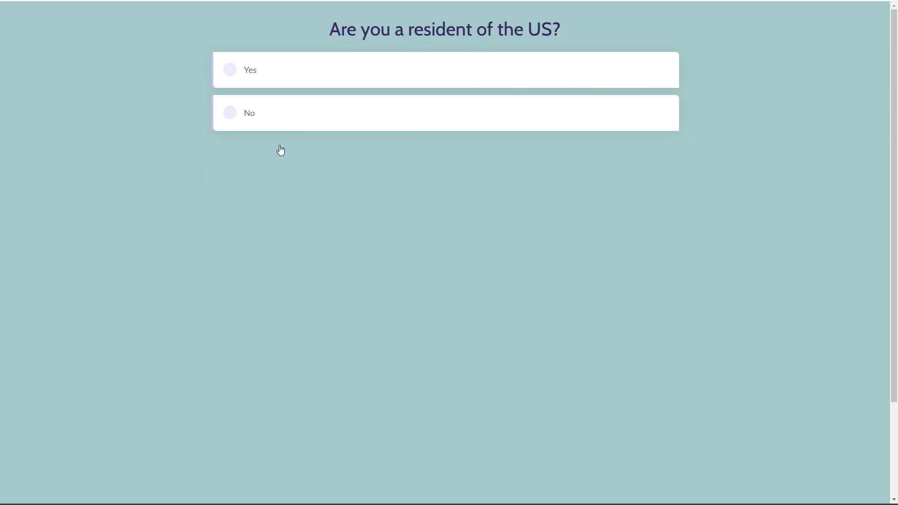
{"action": "left_click", "coordinate": [319, 72]}
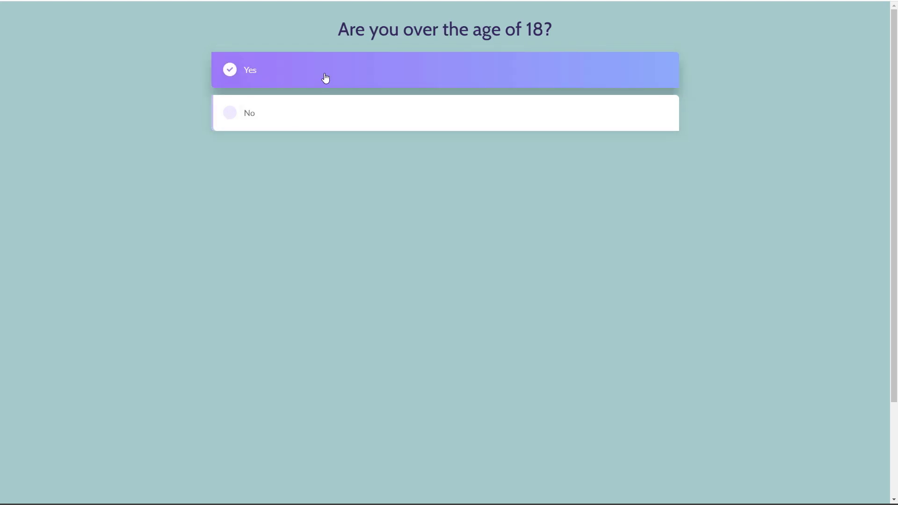
{"action": "left_click", "coordinate": [326, 80]}
{"action": "left_click", "coordinate": [303, 80]}
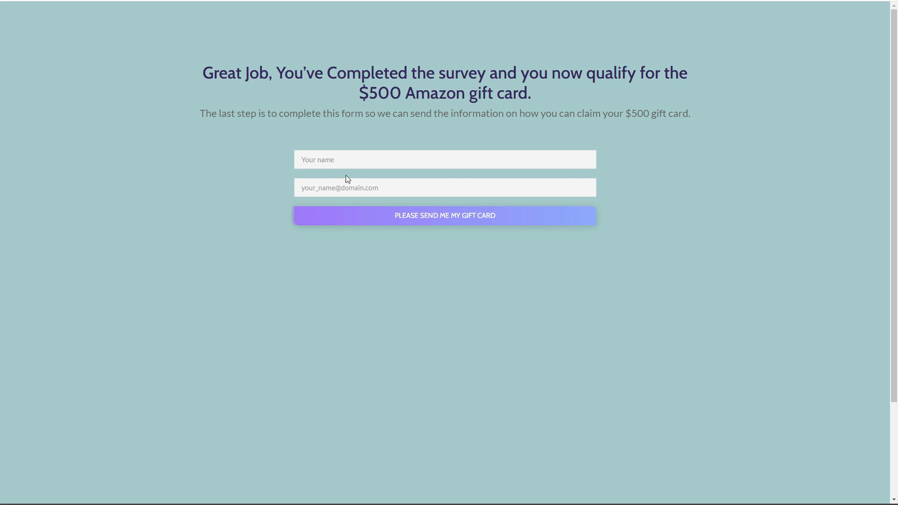
- Fill in a name and e-mail on the gift-card form, correcting the e-mail ending, and submit it
{"action": "left_click", "coordinate": [362, 159]}
{"action": "type", "text": "james"}
{"action": "key", "text": "Tab"}
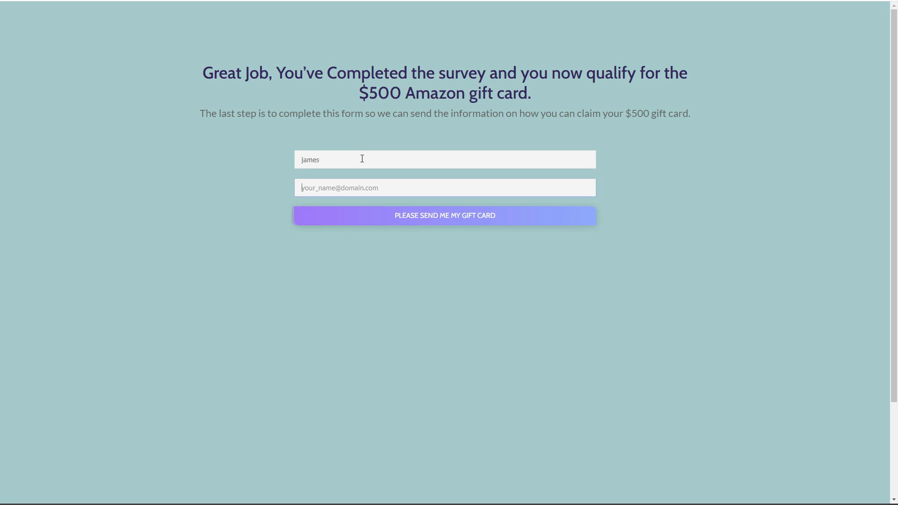
{"action": "left_click", "coordinate": [397, 220]}
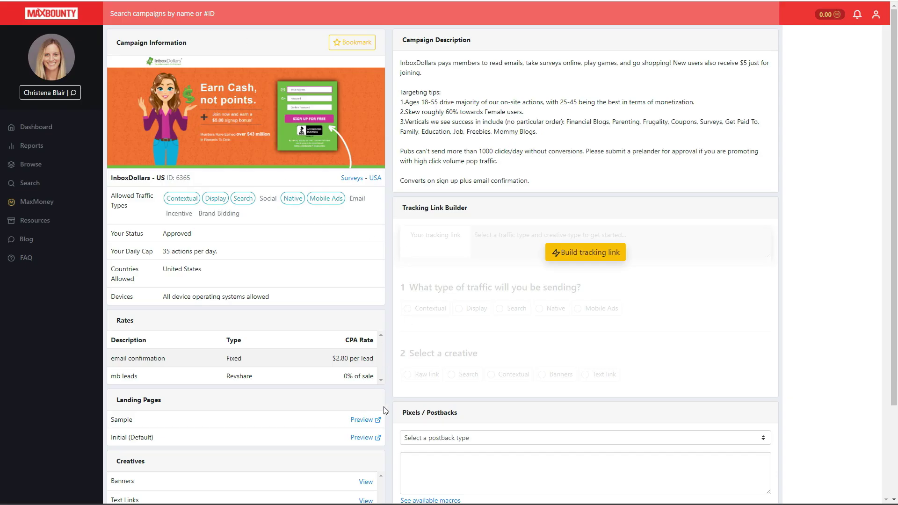
- Open the InboxDollars banner creatives and download Banner_71530 (300x250)
{"action": "scroll", "coordinate": [301, 419], "scroll_direction": "down", "scroll_amount": 2}
{"action": "left_click", "coordinate": [366, 389]}
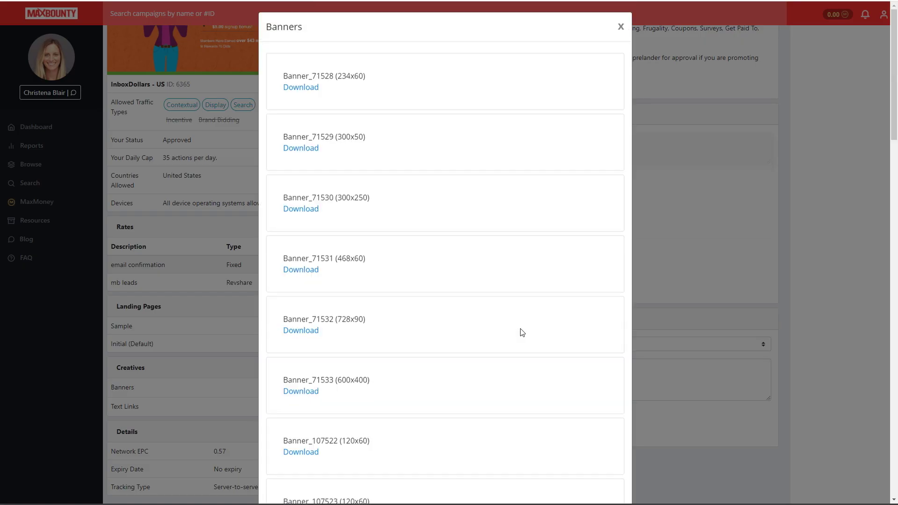
{"action": "left_click", "coordinate": [404, 240]}
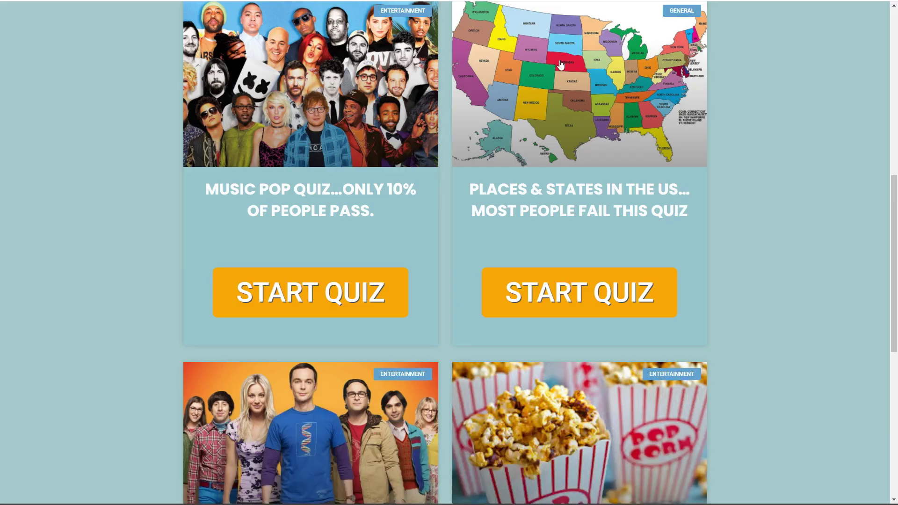
- Scroll through quizert.com's quiz listings to the footer and back to the Music and Places quizzes
{"action": "scroll", "coordinate": [316, 265], "scroll_direction": "down", "scroll_amount": 1}
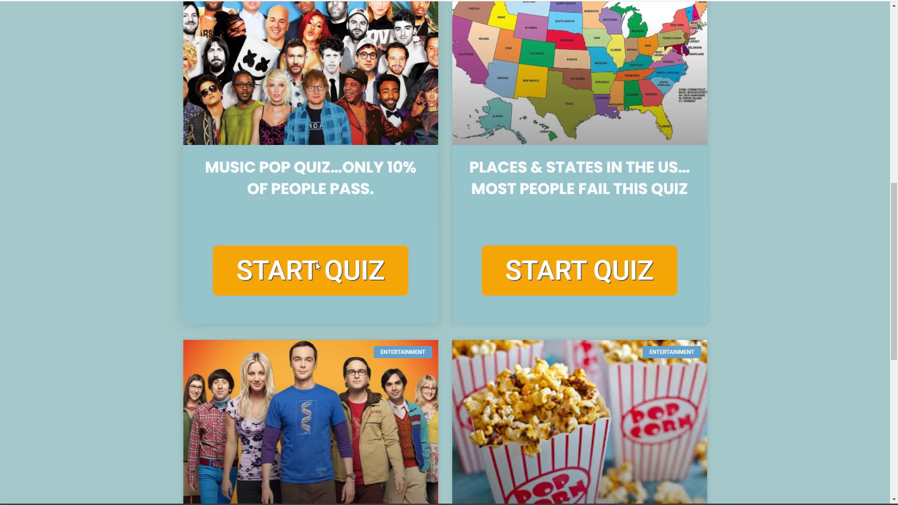
{"action": "scroll", "coordinate": [328, 269], "scroll_direction": "down", "scroll_amount": 8}
{"action": "scroll", "coordinate": [340, 276], "scroll_direction": "up", "scroll_amount": 2}
{"action": "scroll", "coordinate": [341, 278], "scroll_direction": "down", "scroll_amount": 2}
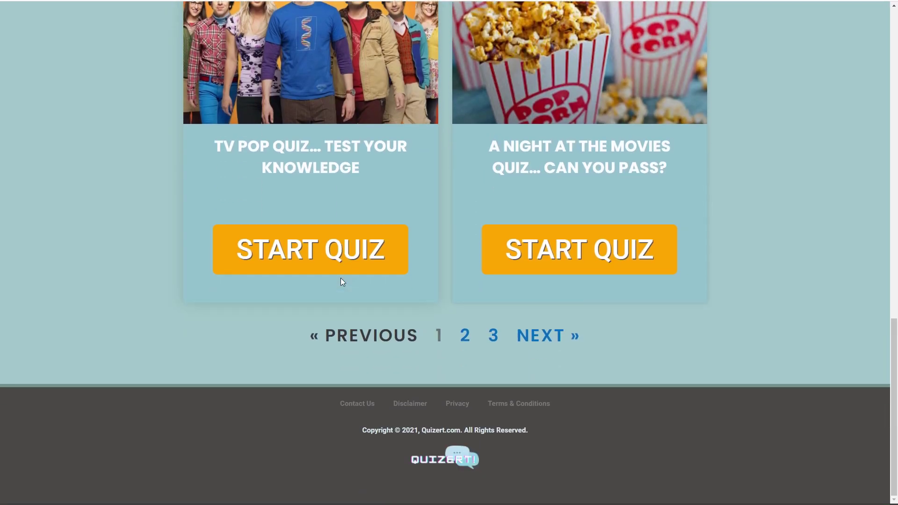
{"action": "scroll", "coordinate": [341, 278], "scroll_direction": "up", "scroll_amount": 6}
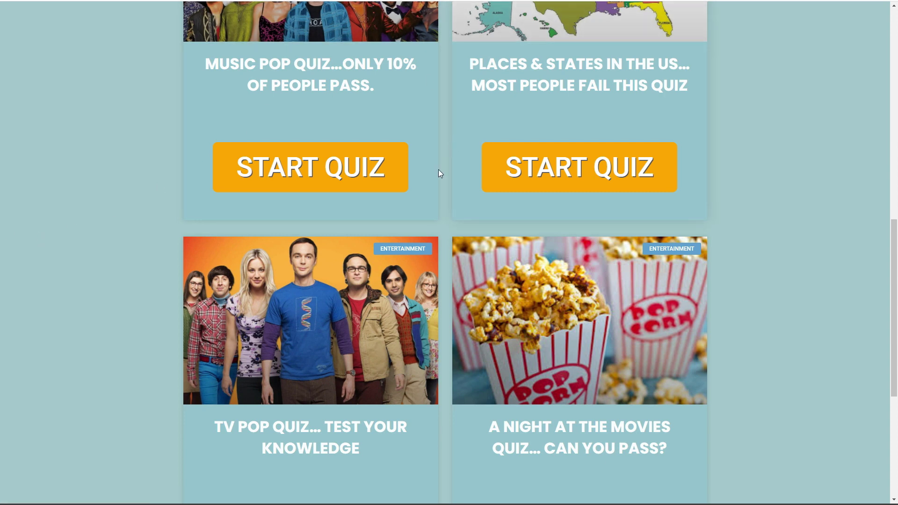
{"action": "scroll", "coordinate": [432, 175], "scroll_direction": "up", "scroll_amount": 2}
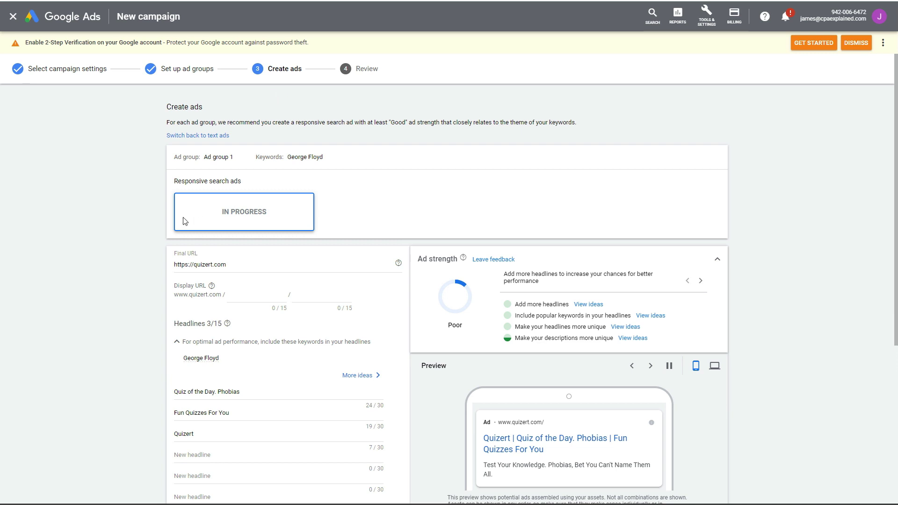
- Scroll down the responsive search ad form to the headline and description fields
{"action": "scroll", "coordinate": [147, 225], "scroll_direction": "down", "scroll_amount": 3}
{"action": "scroll", "coordinate": [147, 222], "scroll_direction": "down", "scroll_amount": 2}
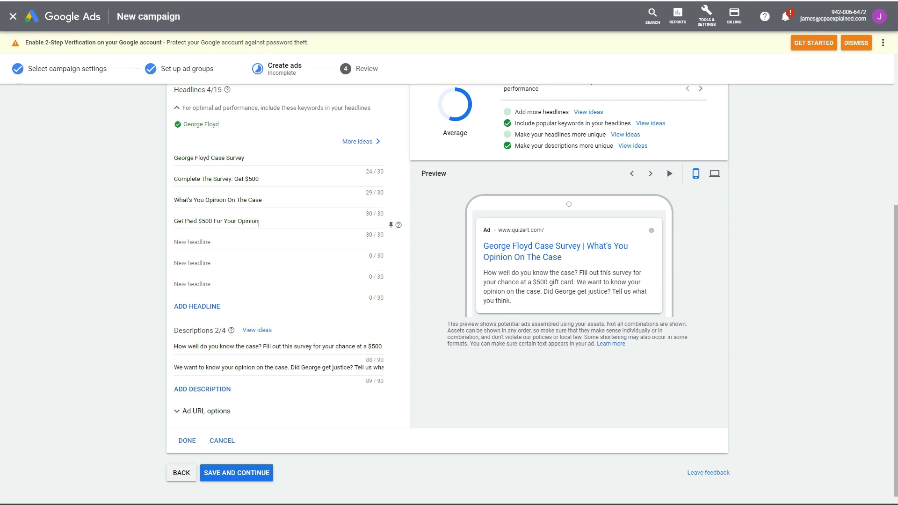
- Cycle the ad preview forward twice and back once, landing on 'Complete The Survey: Get $500 | Get Paid $500 For Your Opinion'
{"action": "left_click", "coordinate": [650, 175]}
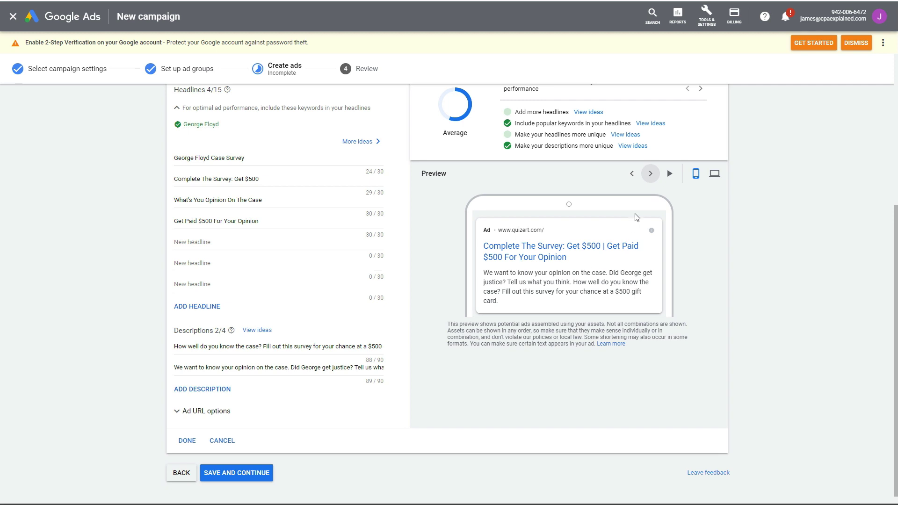
{"action": "left_click", "coordinate": [651, 174]}
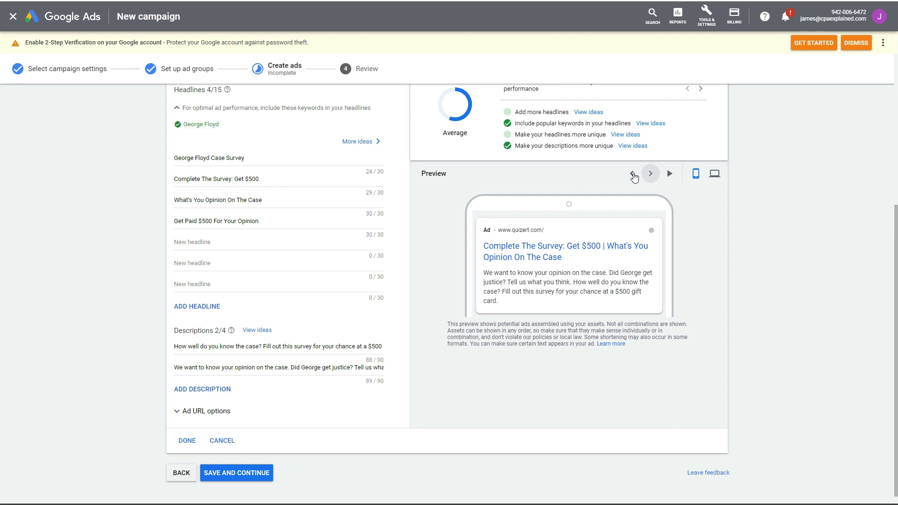
{"action": "left_click", "coordinate": [633, 175]}
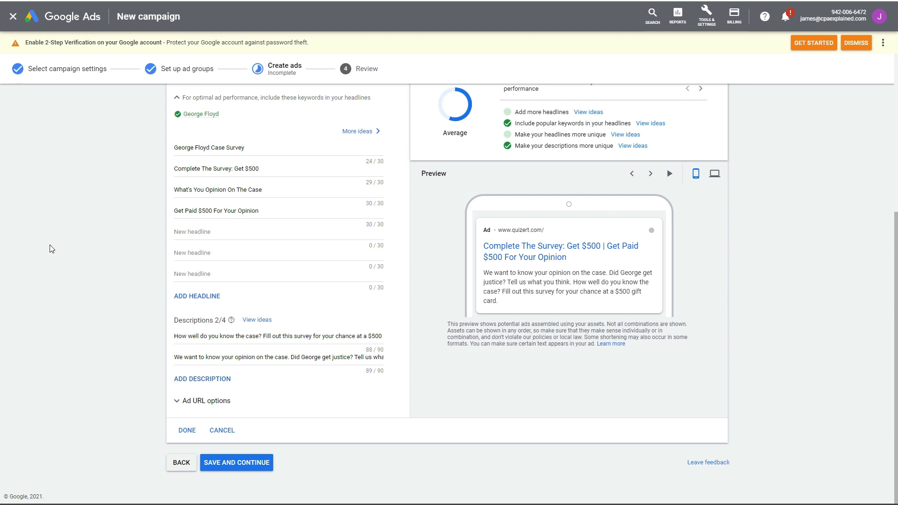
{"action": "scroll", "coordinate": [75, 261], "scroll_direction": "up", "scroll_amount": 5}
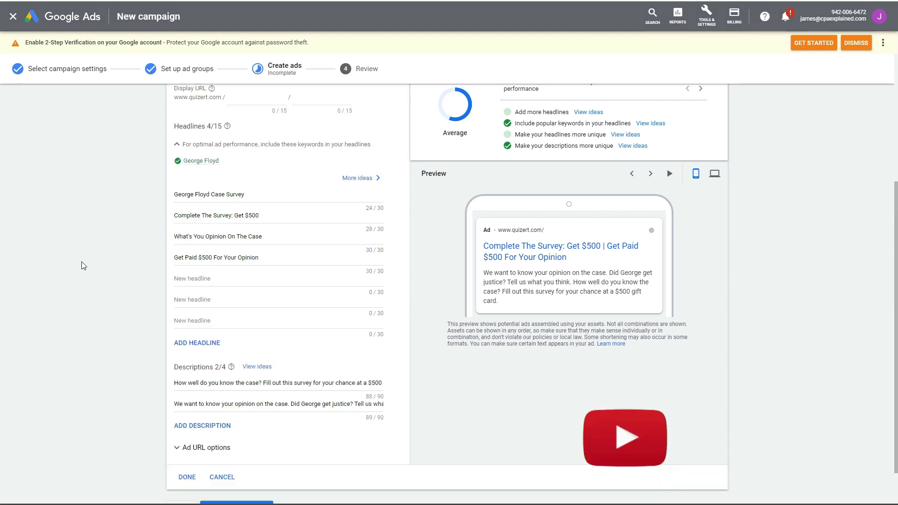